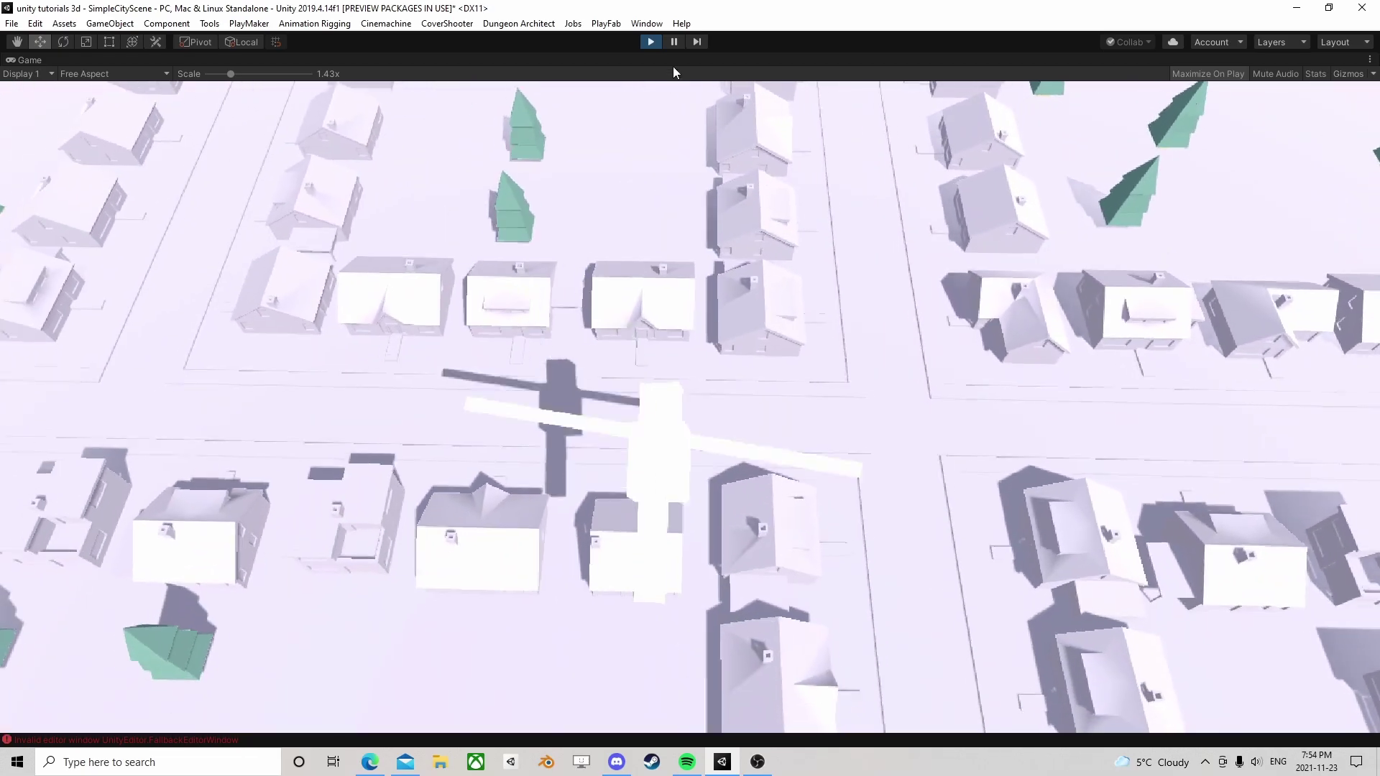
# Stop the running game and expand the root GameObject holding the helicopter in the scene hierarchy.
pyautogui.click(651, 40)
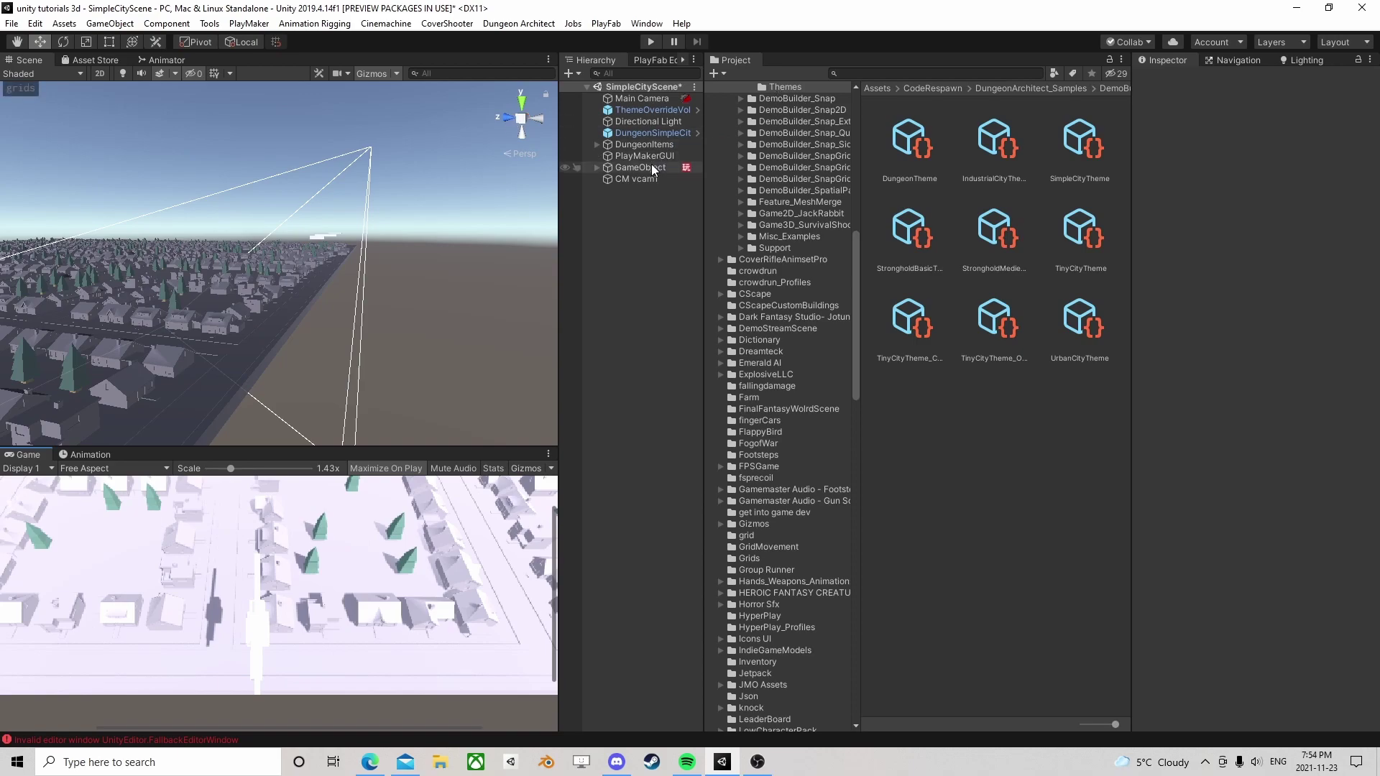
pyautogui.click(636, 171)
pyautogui.click(636, 170)
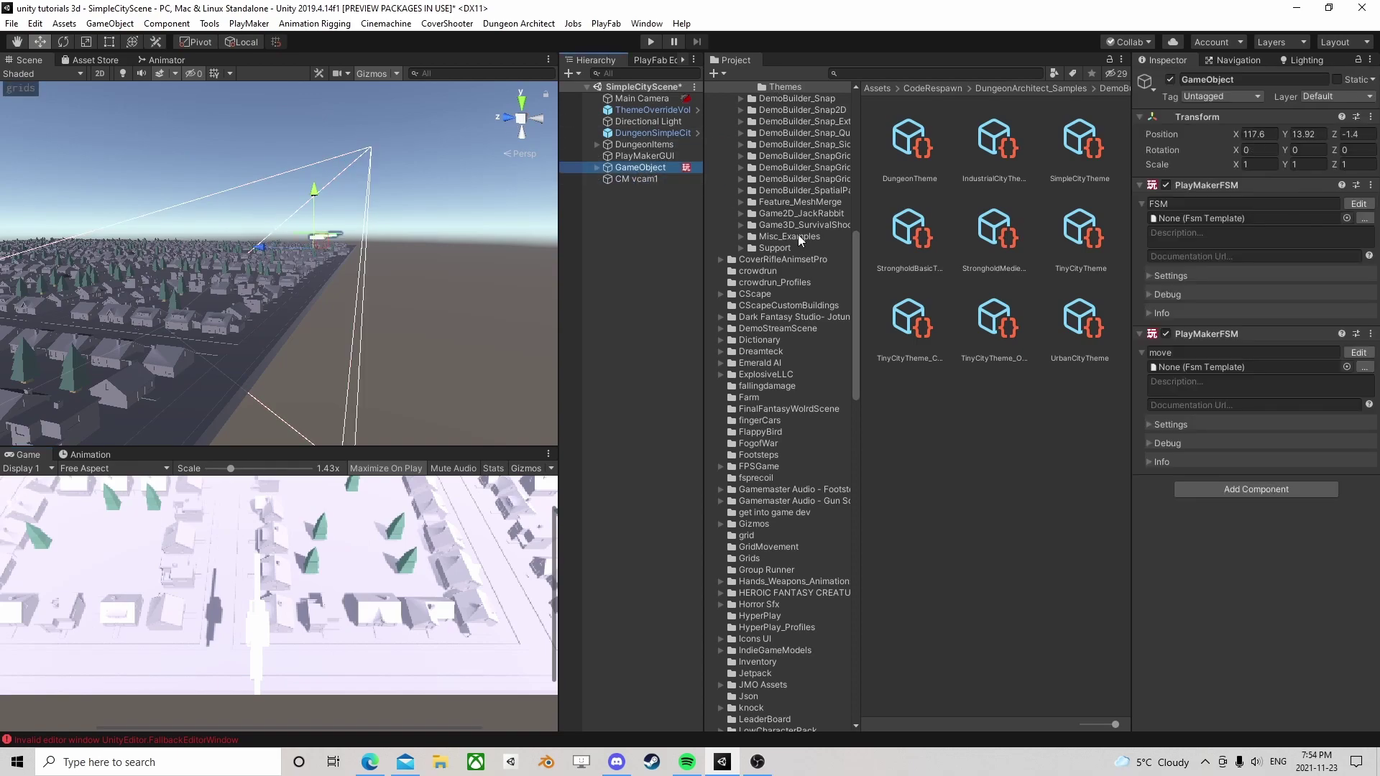
pyautogui.click(596, 168)
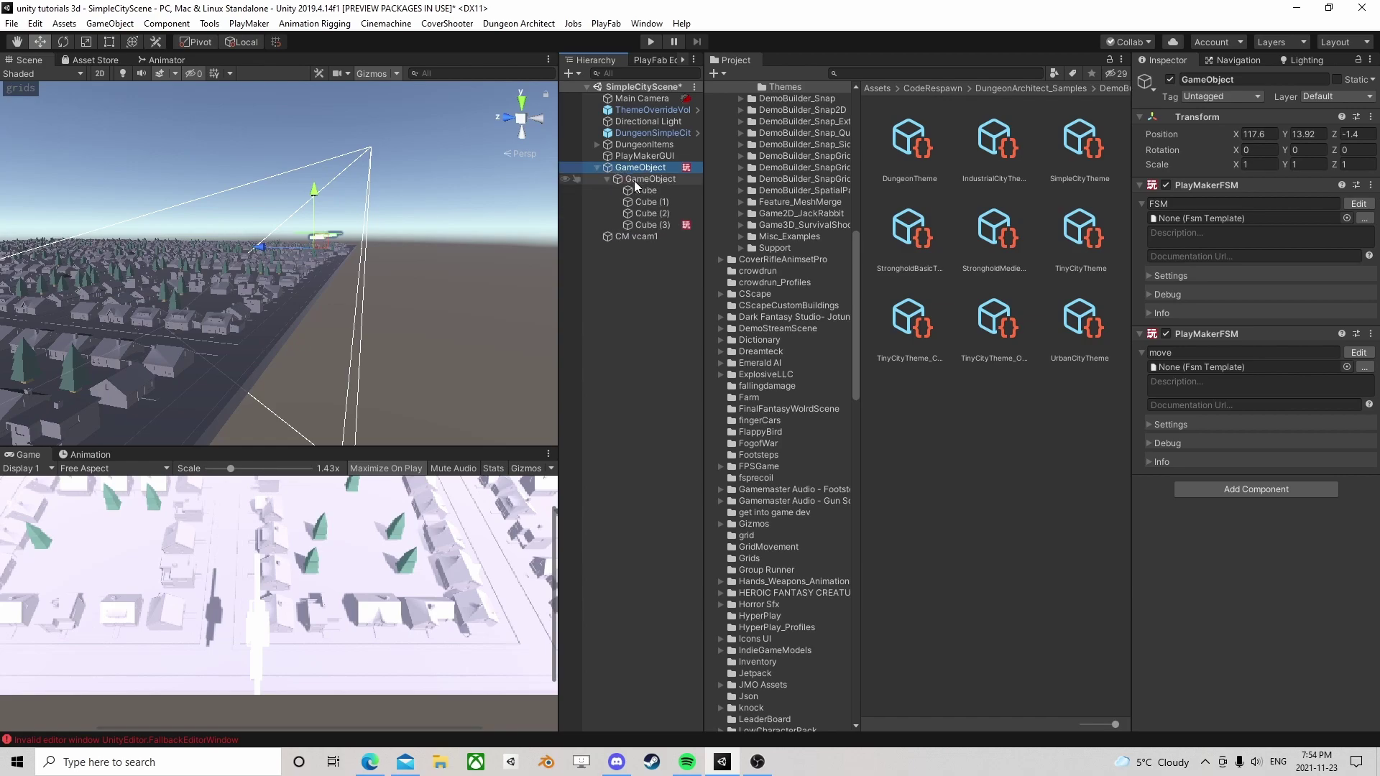
# Examine the helicopter's nested GameObject, its child cubes and the Cube (3) rotor from several angles.
pyautogui.doubleClick(642, 190)
pyautogui.scroll(-5, 446, 263)
pyautogui.moveTo(441, 244); pyautogui.dragTo(377, 317, button='middle')
pyautogui.click(650, 225)
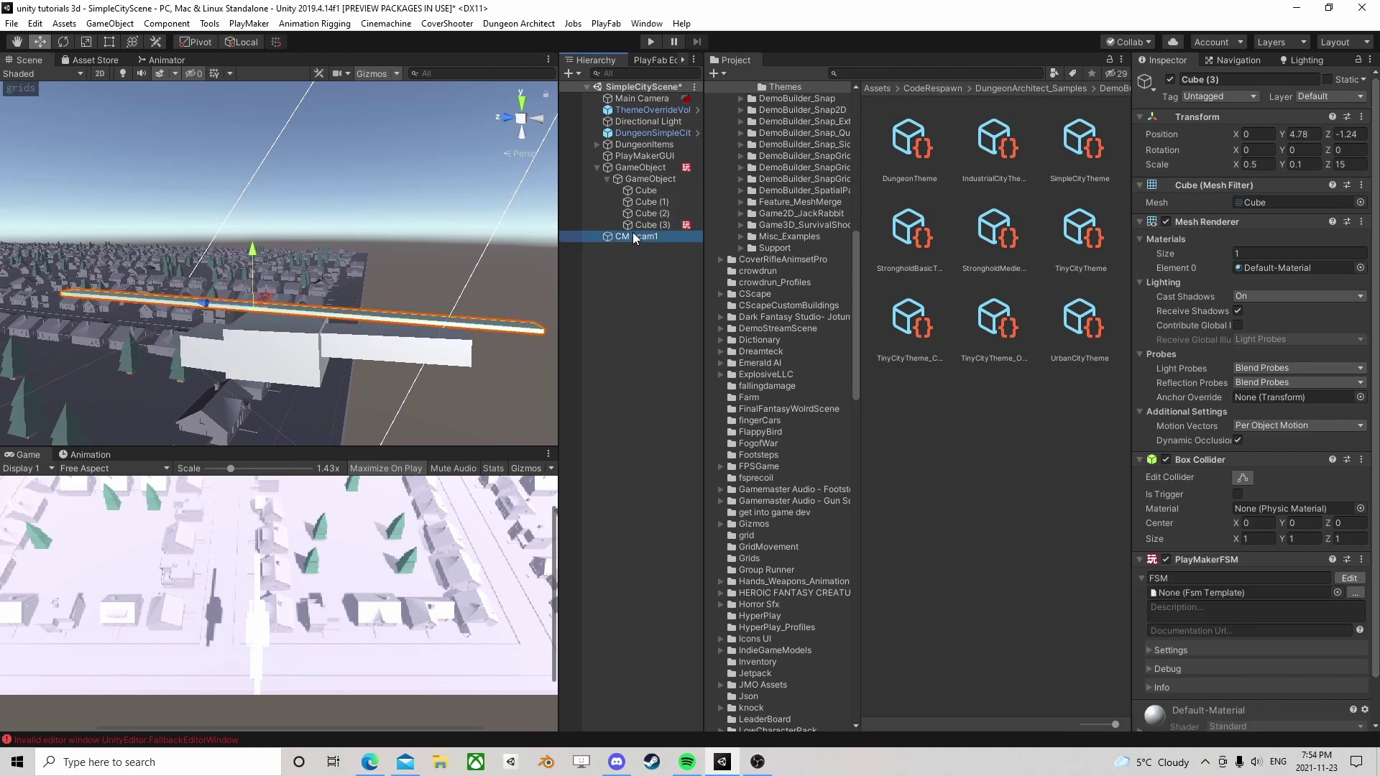
pyautogui.click(632, 232)
pyautogui.click(633, 189)
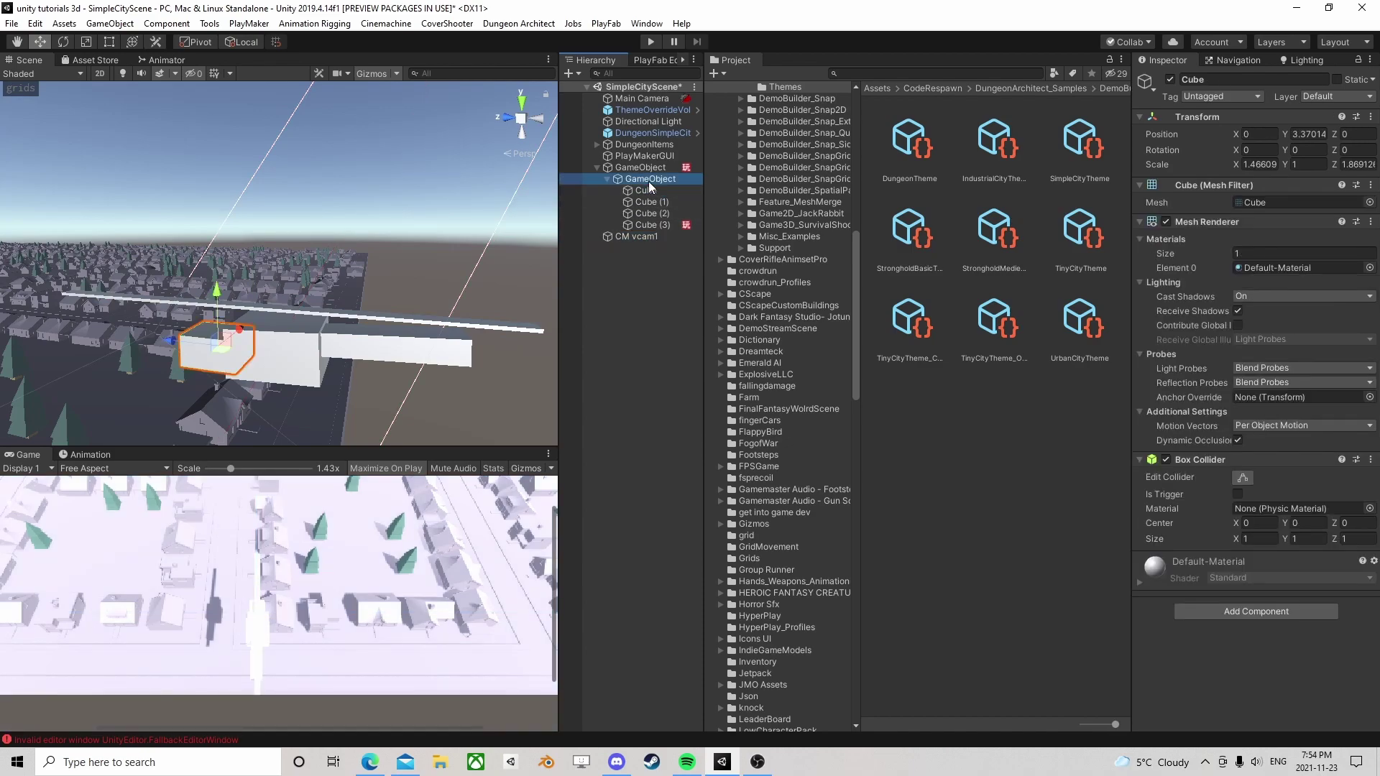
pyautogui.click(648, 179)
pyautogui.moveTo(375, 310); pyautogui.dragTo(296, 312, button='right')
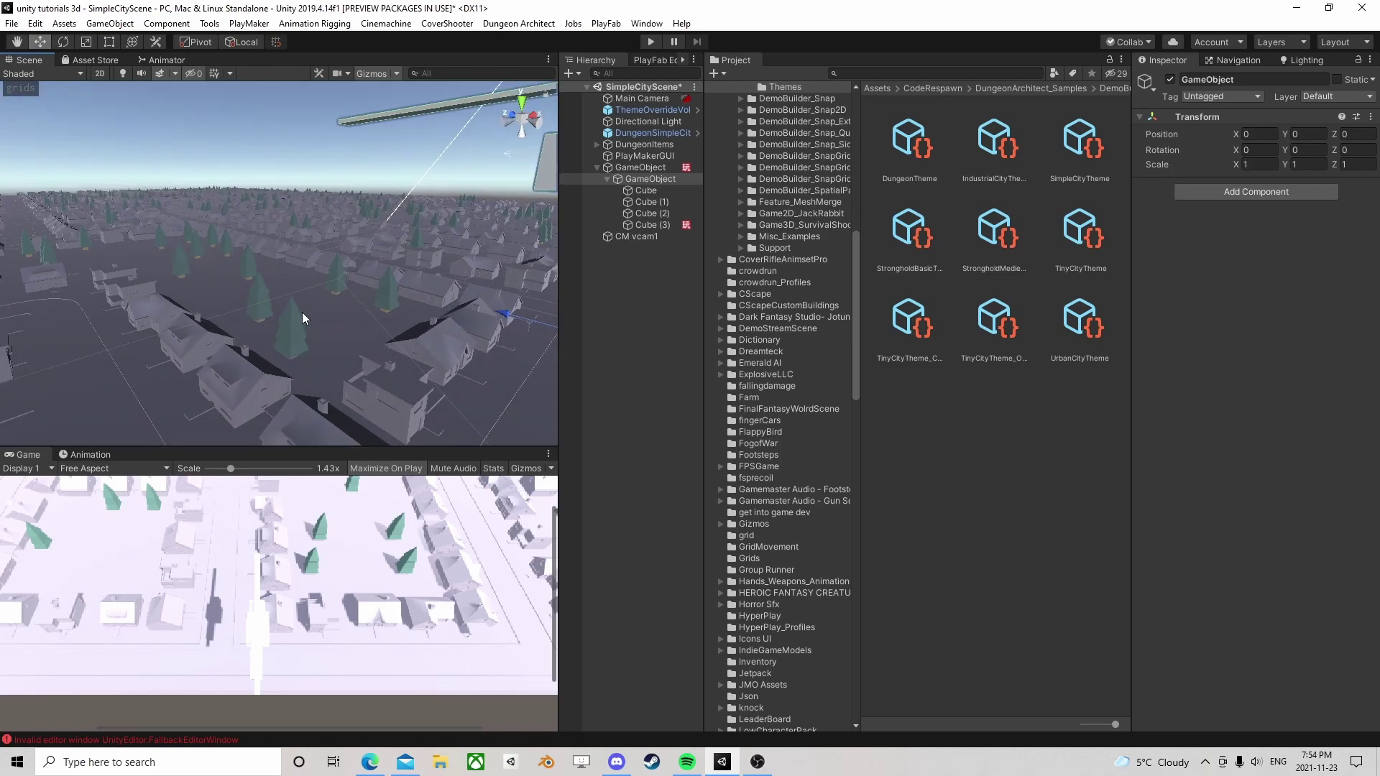
pyautogui.moveTo(296, 312); pyautogui.dragTo(291, 306, button='middle')
pyautogui.moveTo(290, 306); pyautogui.dragTo(301, 273, button='right')
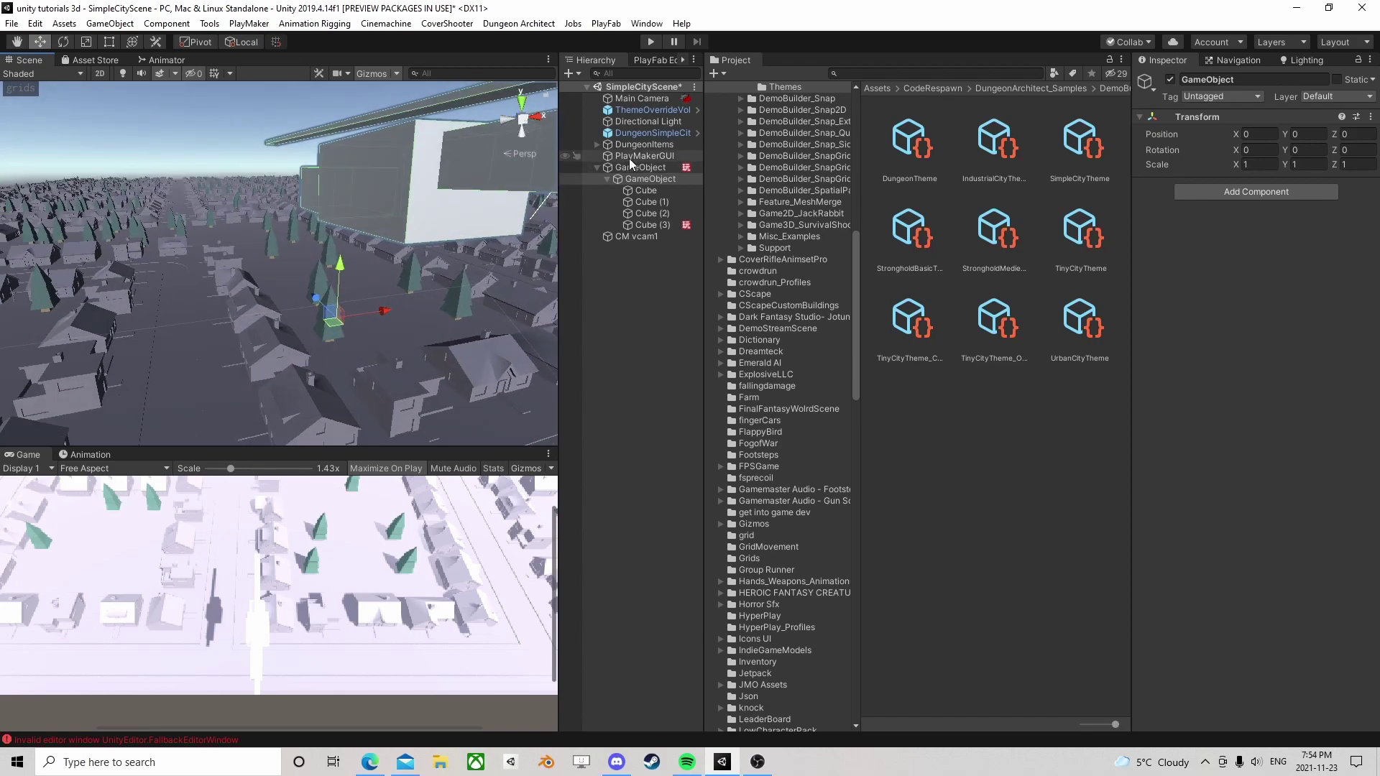
pyautogui.click(639, 171)
pyautogui.click(633, 188)
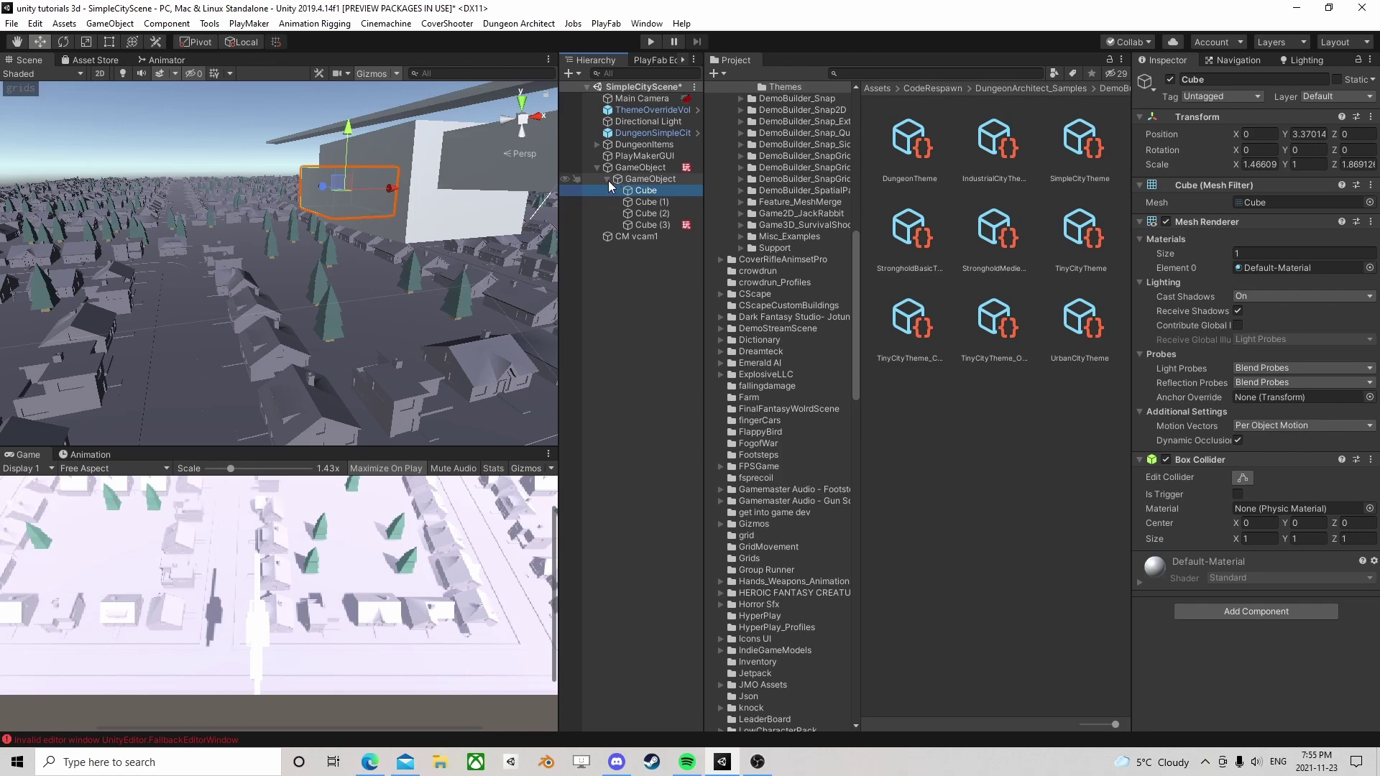
# Try rotating the helicopter's nested GameObject about its Z axis, and reset its Z rotation to 0.
pyautogui.click(607, 179)
pyautogui.click(637, 179)
pyautogui.click(64, 42)
pyautogui.moveTo(320, 275); pyautogui.dragTo(347, 359)
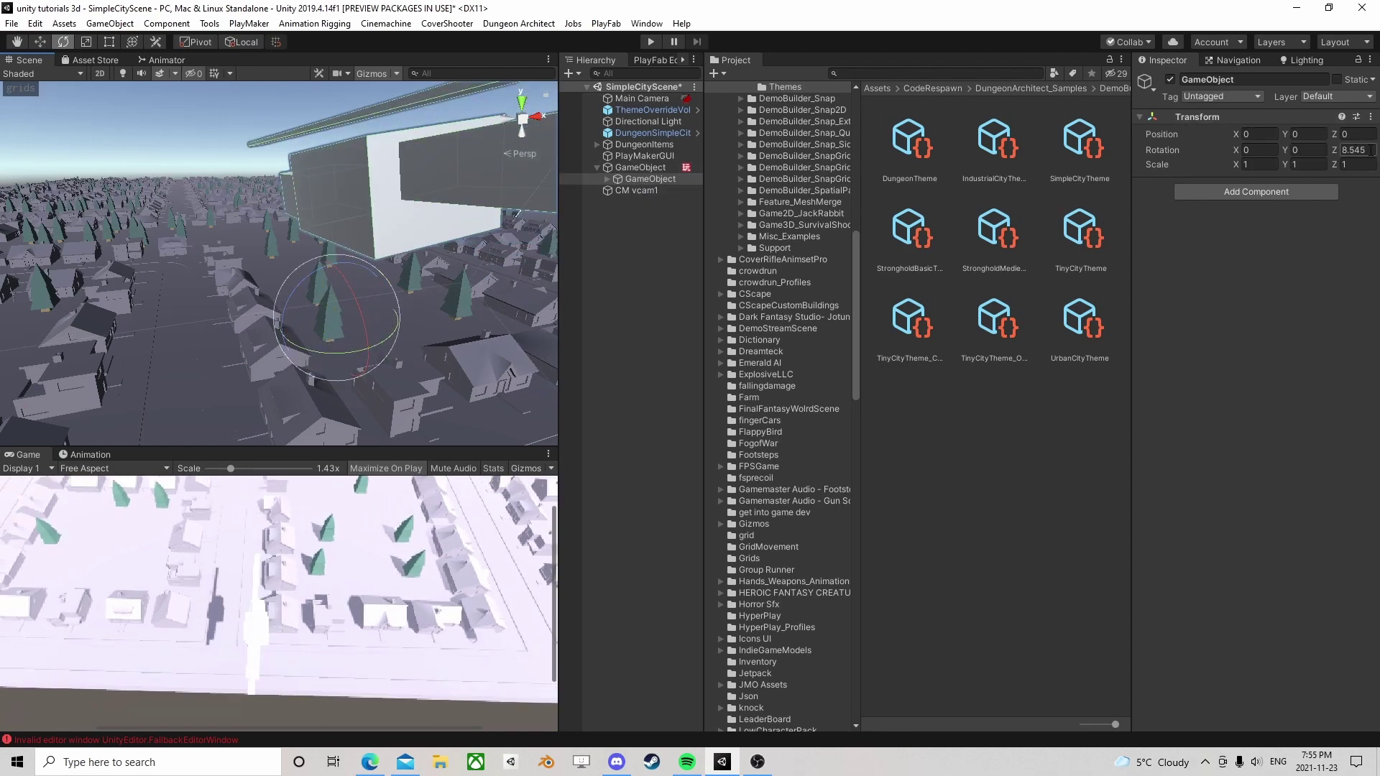
pyautogui.write('0')
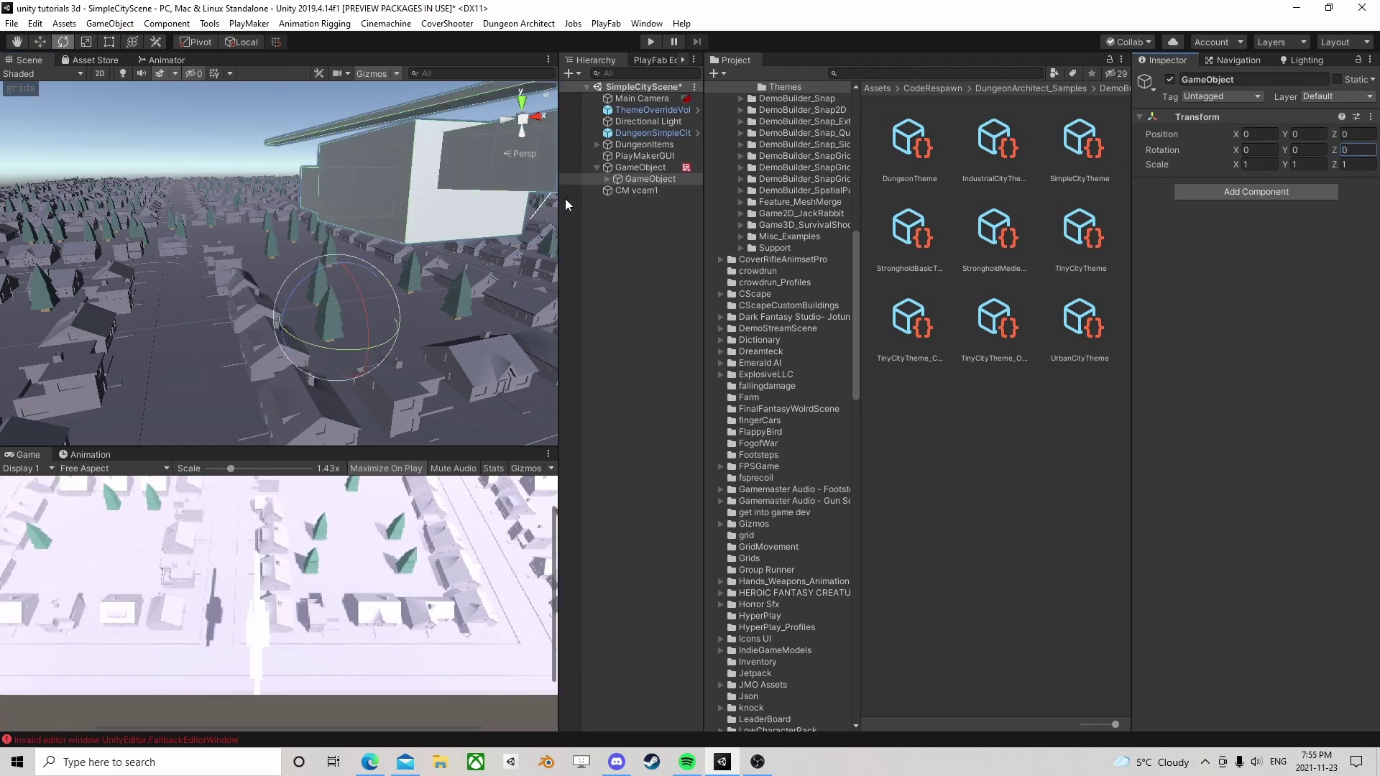
# Try tilting the nested GameObject around several axes, and reset its X, Y and Z rotation to 0.
pyautogui.moveTo(295, 292); pyautogui.dragTo(730, 251)
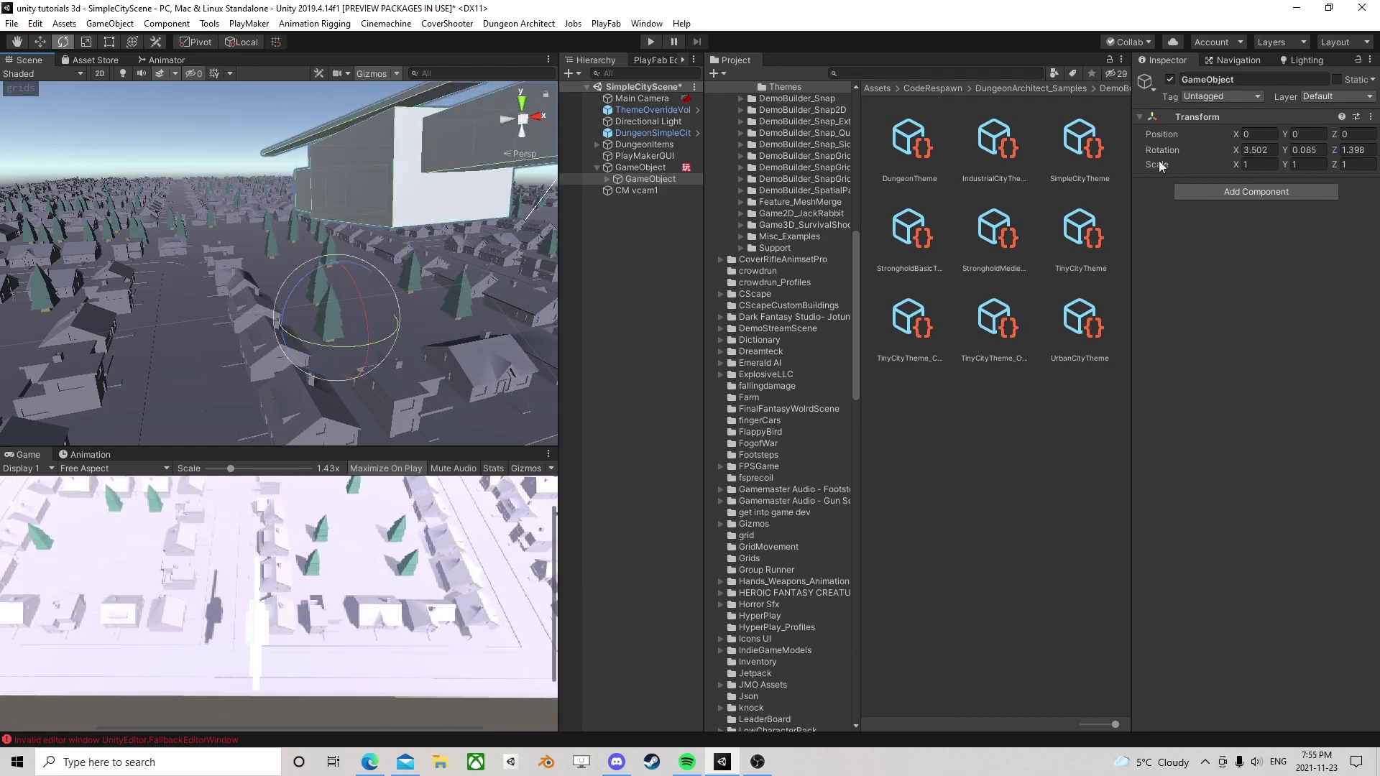
pyautogui.moveTo(351, 314); pyautogui.dragTo(325, 325)
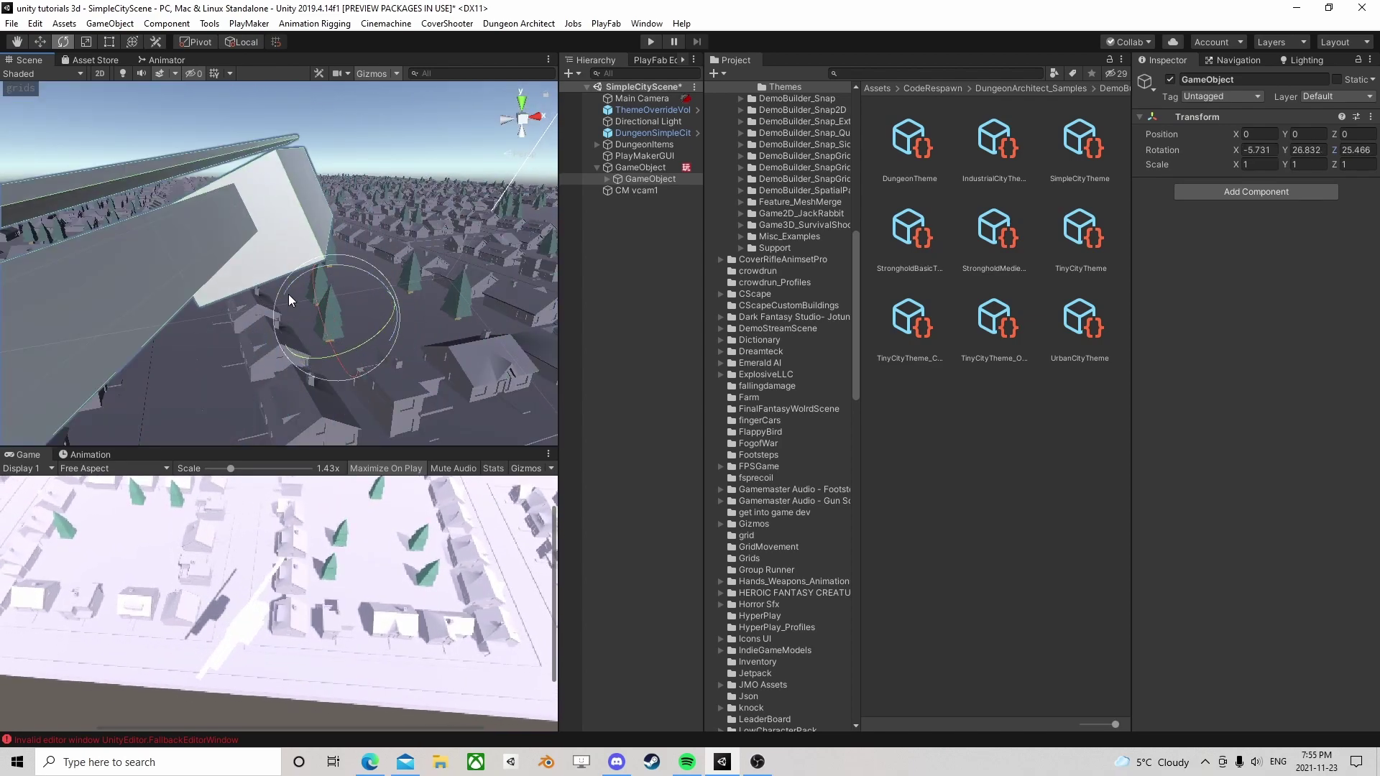
pyautogui.click(1261, 150)
pyautogui.write('0')
pyautogui.press('Tab')
pyautogui.write('0')
pyautogui.press('Tab')
pyautogui.write('0')
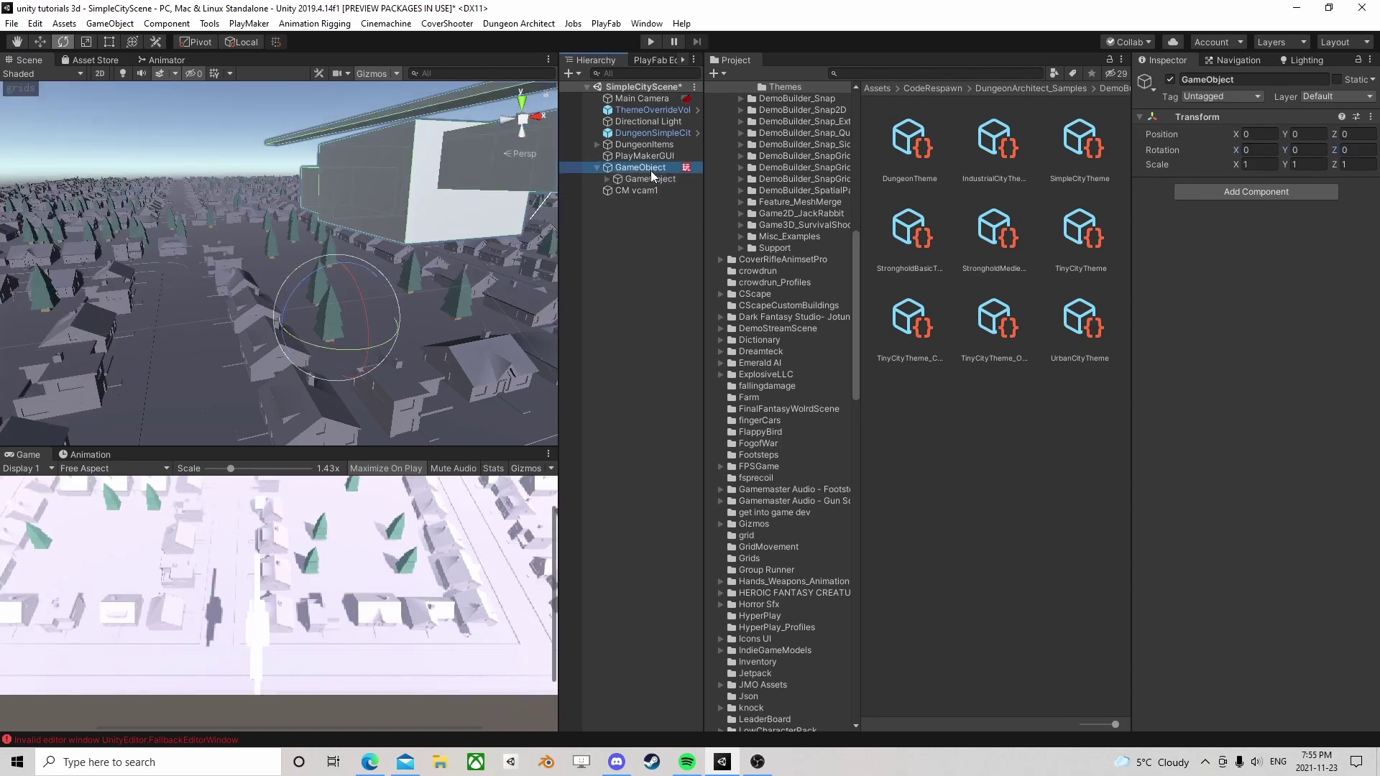
# Open the root GameObject's first PlayMaker FSM and review State 1's Get Axis and Float Multiply actions.
pyautogui.click(1358, 204)
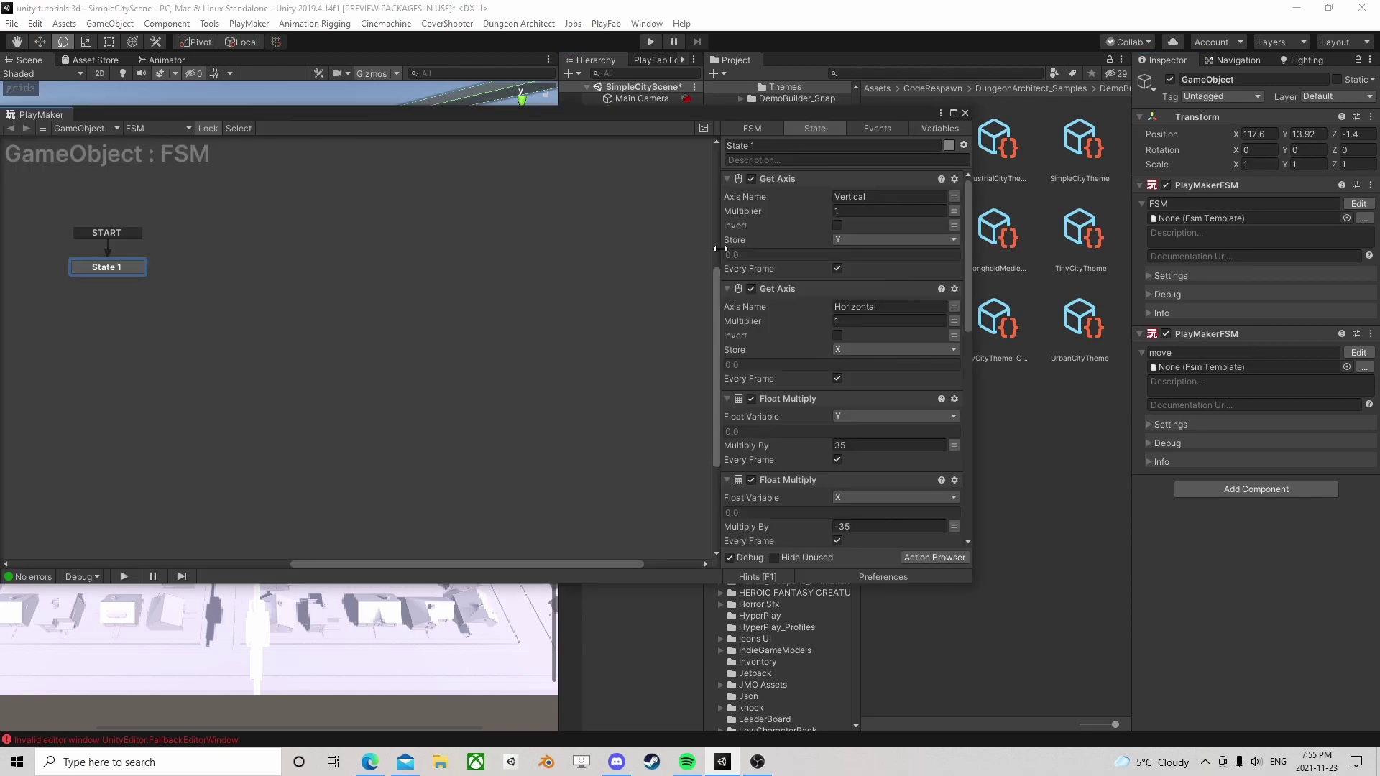
pyautogui.moveTo(812, 114); pyautogui.dragTo(476, 127)
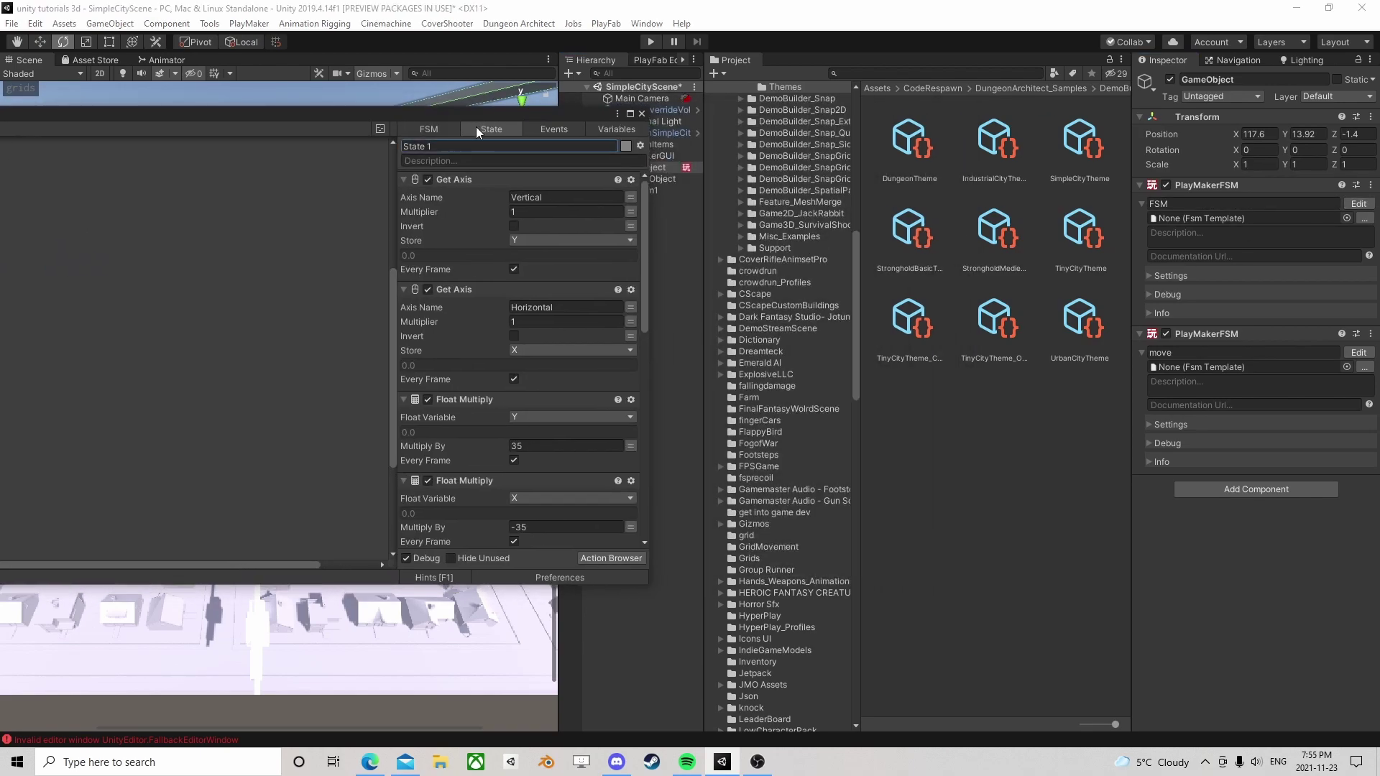
pyautogui.click(456, 177)
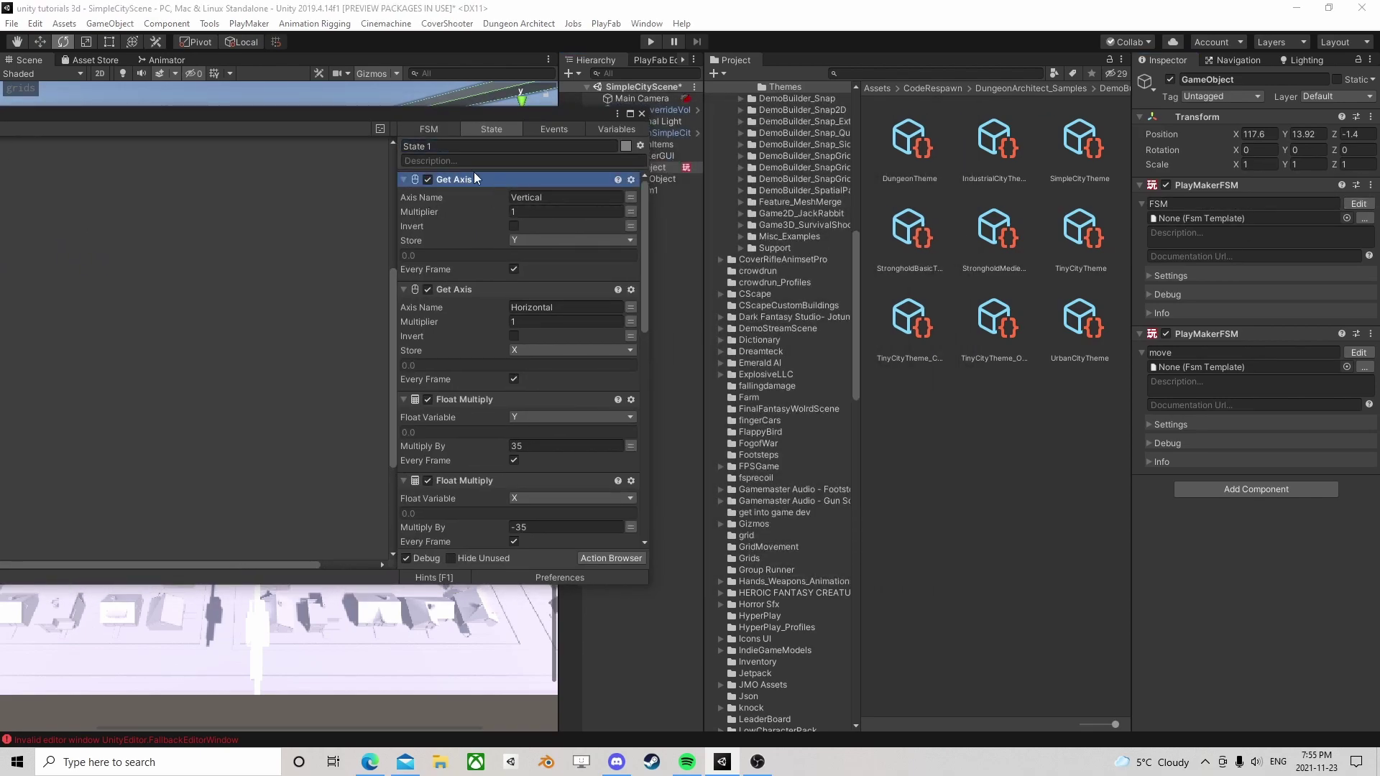
pyautogui.scroll(-3, 470, 304)
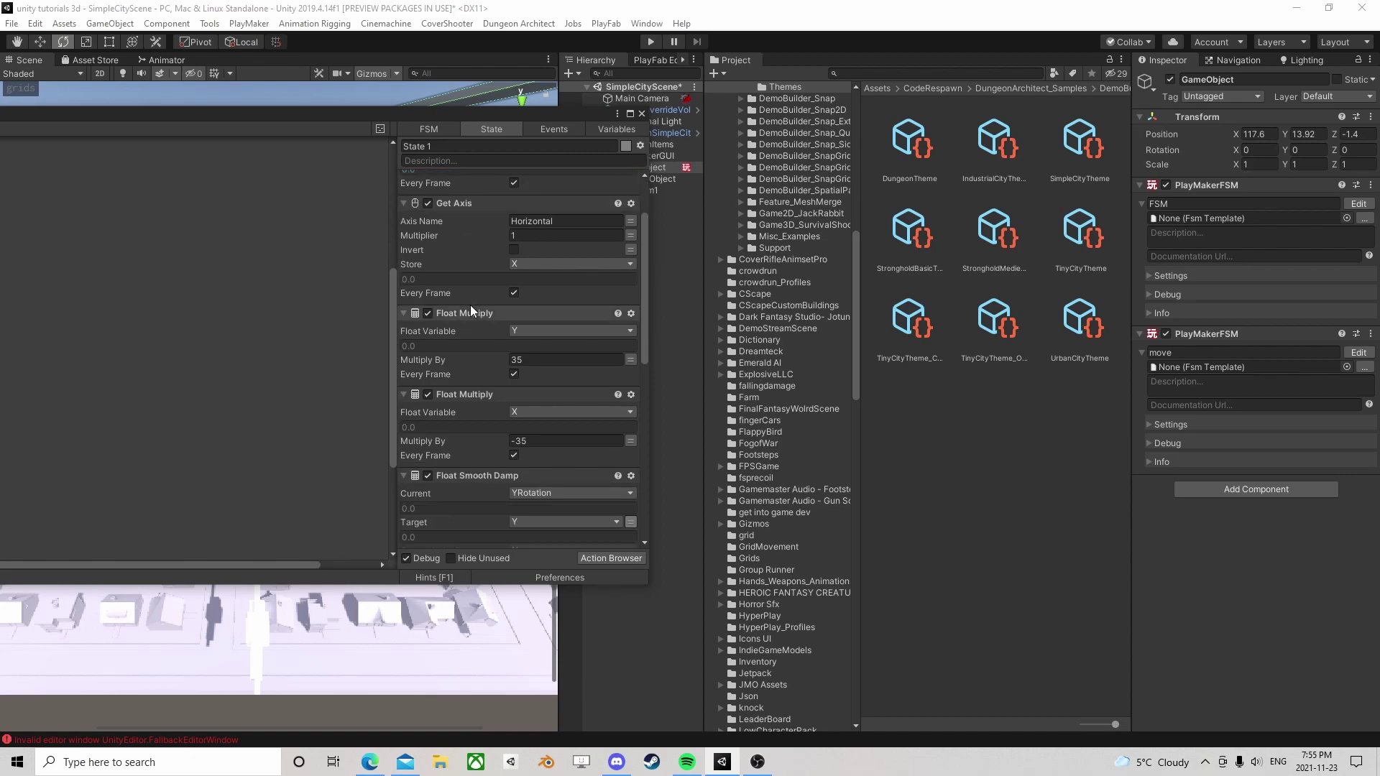
pyautogui.click(528, 317)
# Demonstrate the tilt by rotating the root GameObject about its Z axis, and reset its Z rotation to 0.
pyautogui.moveTo(551, 113); pyautogui.dragTo(356, 329)
pyautogui.moveTo(430, 217); pyautogui.dragTo(378, 187, button='middle')
pyautogui.press('e')
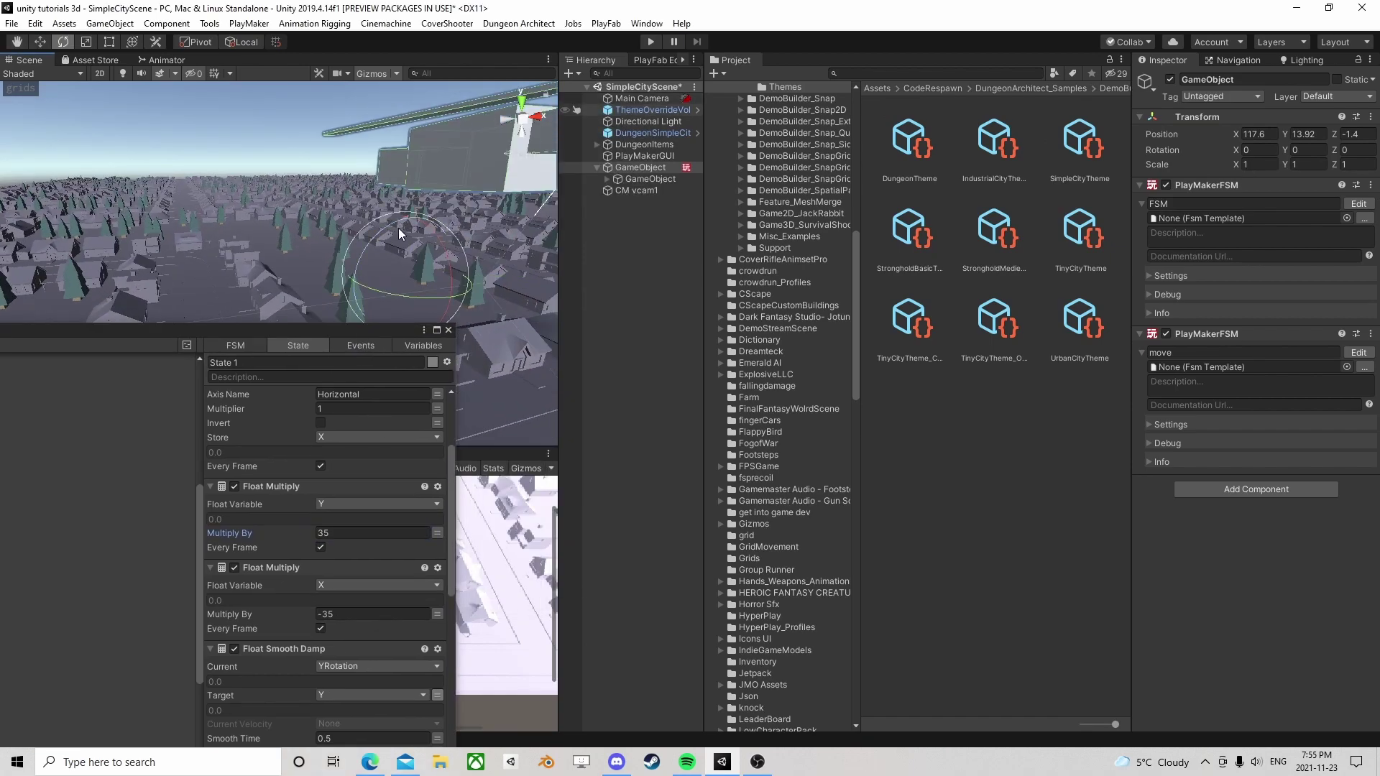
pyautogui.moveTo(381, 234); pyautogui.dragTo(452, 207)
pyautogui.press('f')
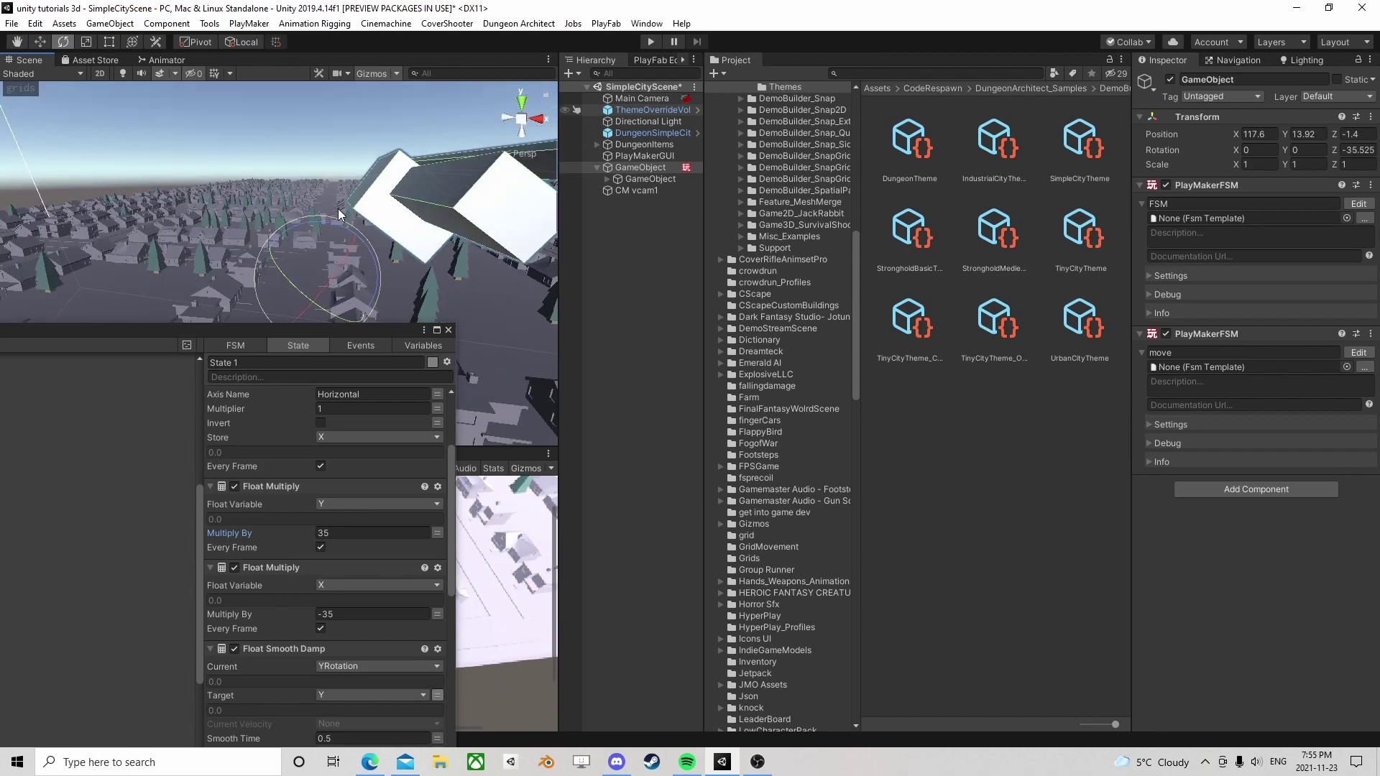
pyautogui.keyDown('alt'); pyautogui.moveTo(419, 219); pyautogui.dragTo(300, 415); pyautogui.keyUp('alt')
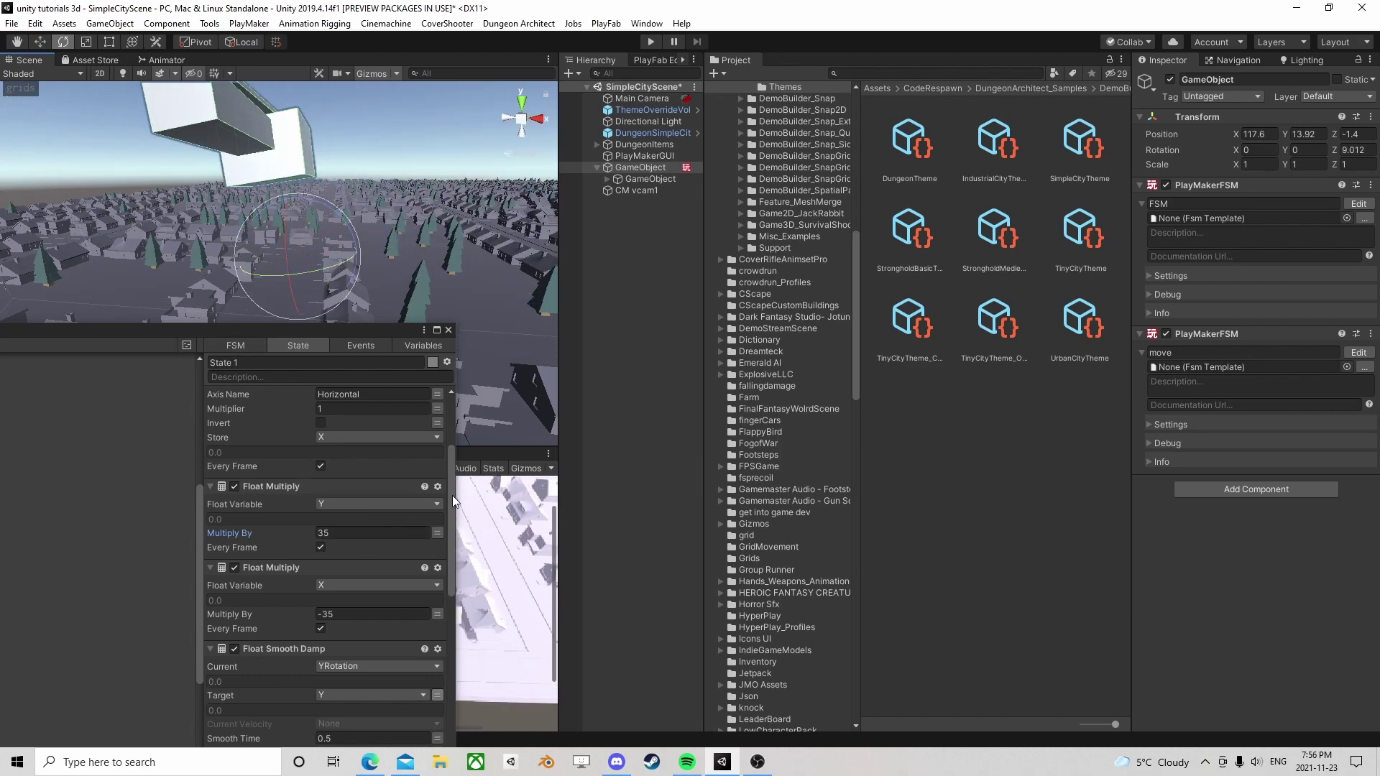
pyautogui.click(1357, 150)
pyautogui.write('0')
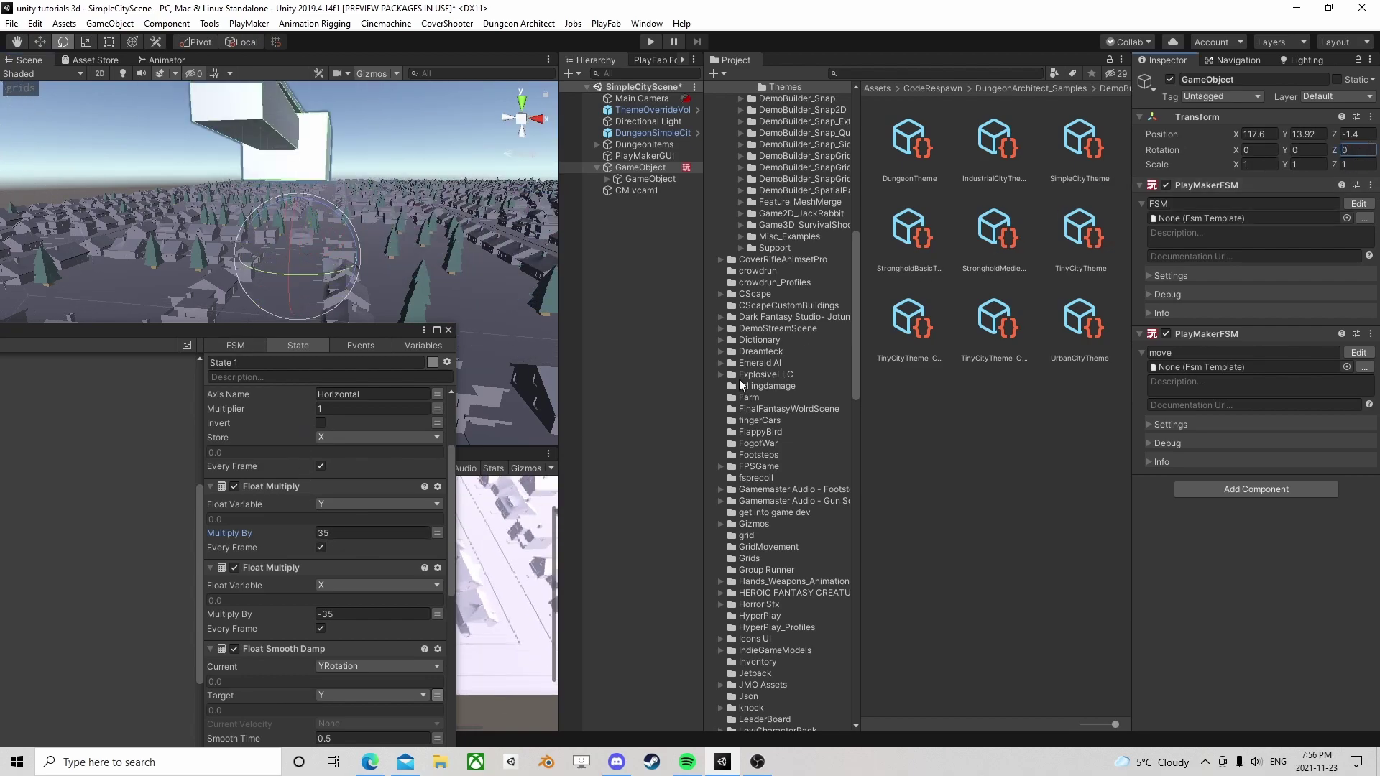
# Collapse both Get Axis and both Float Multiply actions in State 1 and select the YRotation Float Smooth Damp action.
pyautogui.click(436, 329)
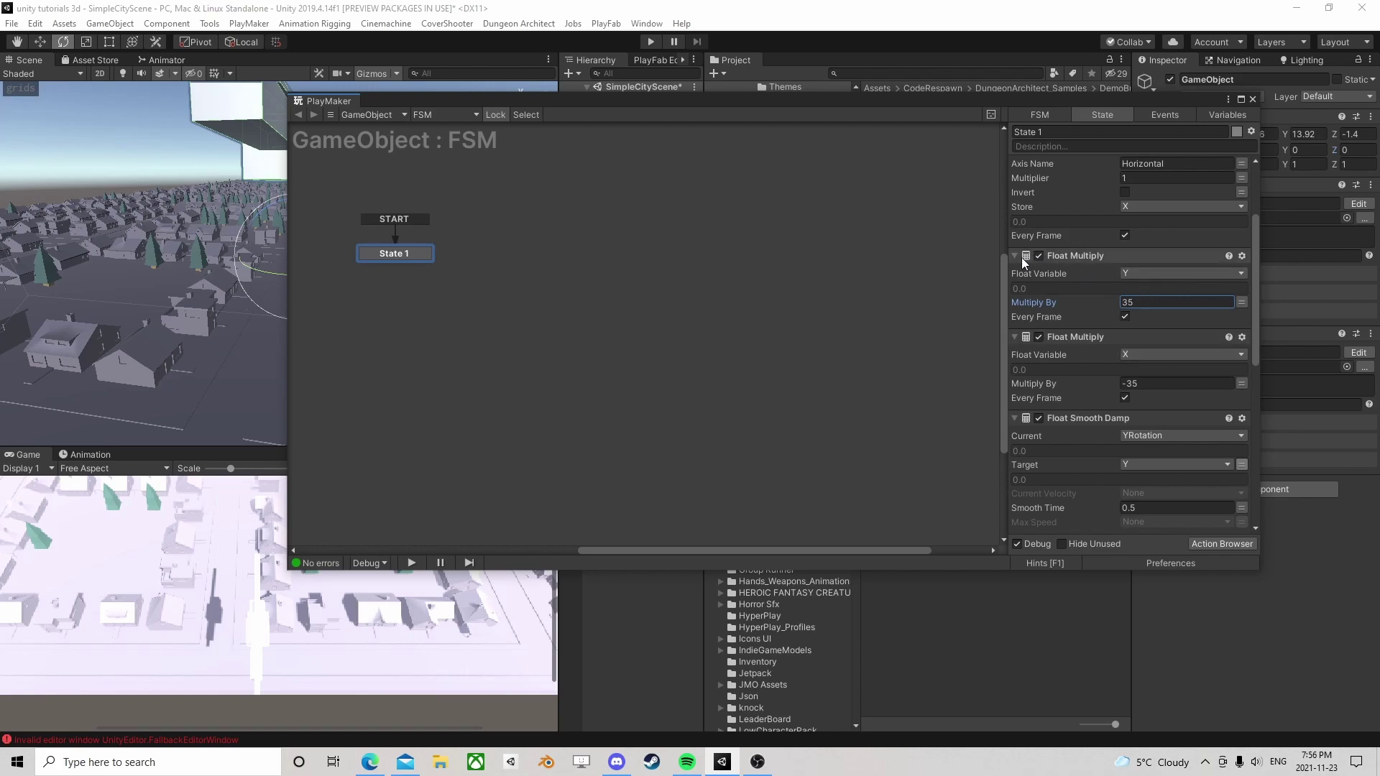
pyautogui.scroll(3, 1127, 217)
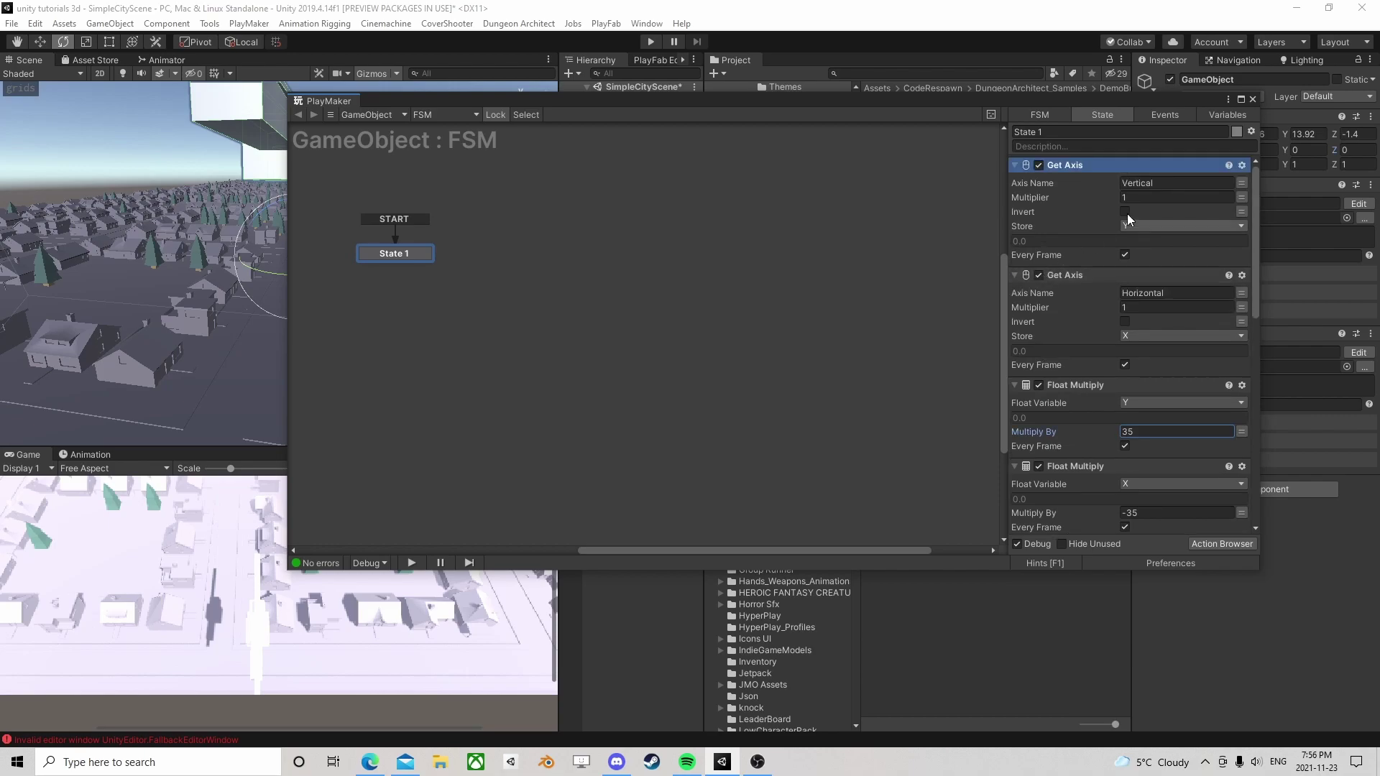
pyautogui.click(1013, 165)
pyautogui.click(1013, 181)
pyautogui.moveTo(1086, 102); pyautogui.dragTo(1120, 110)
pyautogui.click(1034, 207)
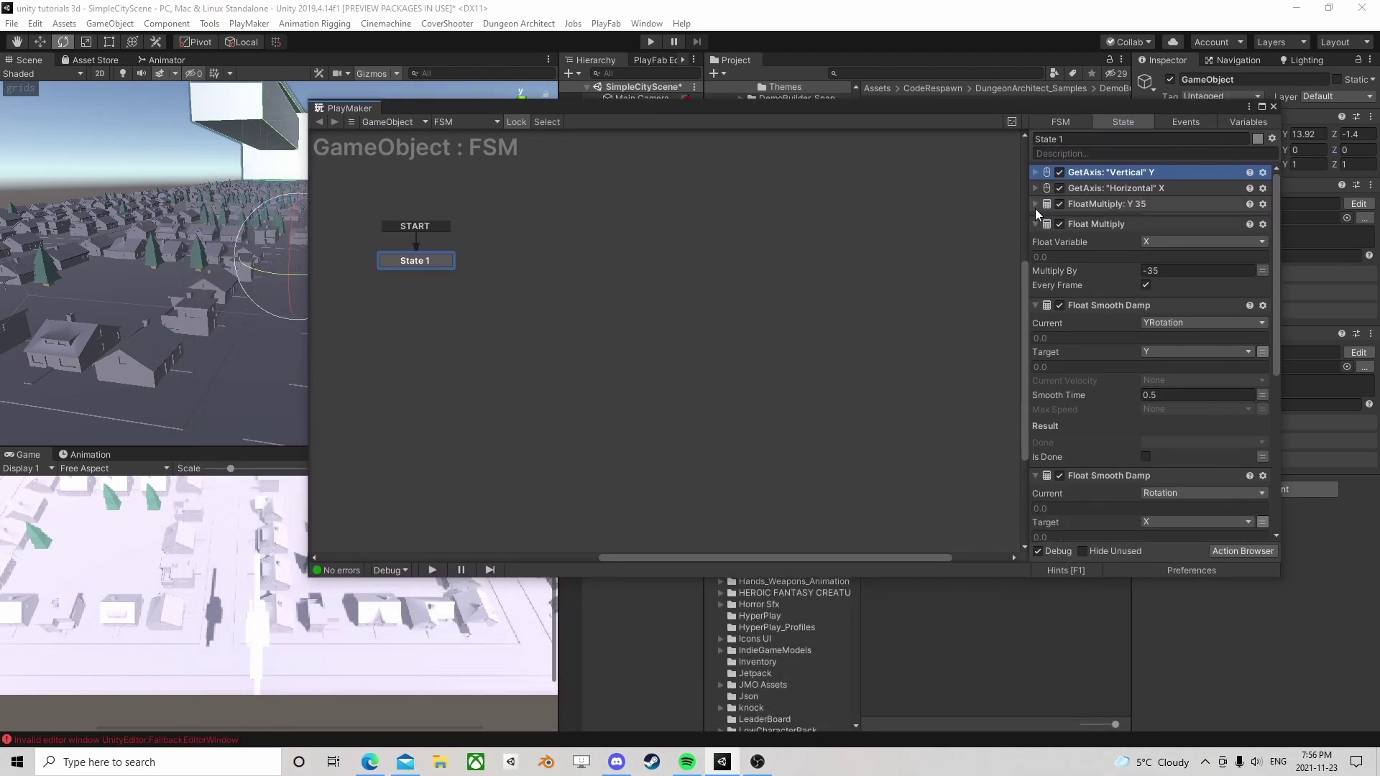
pyautogui.click(1035, 223)
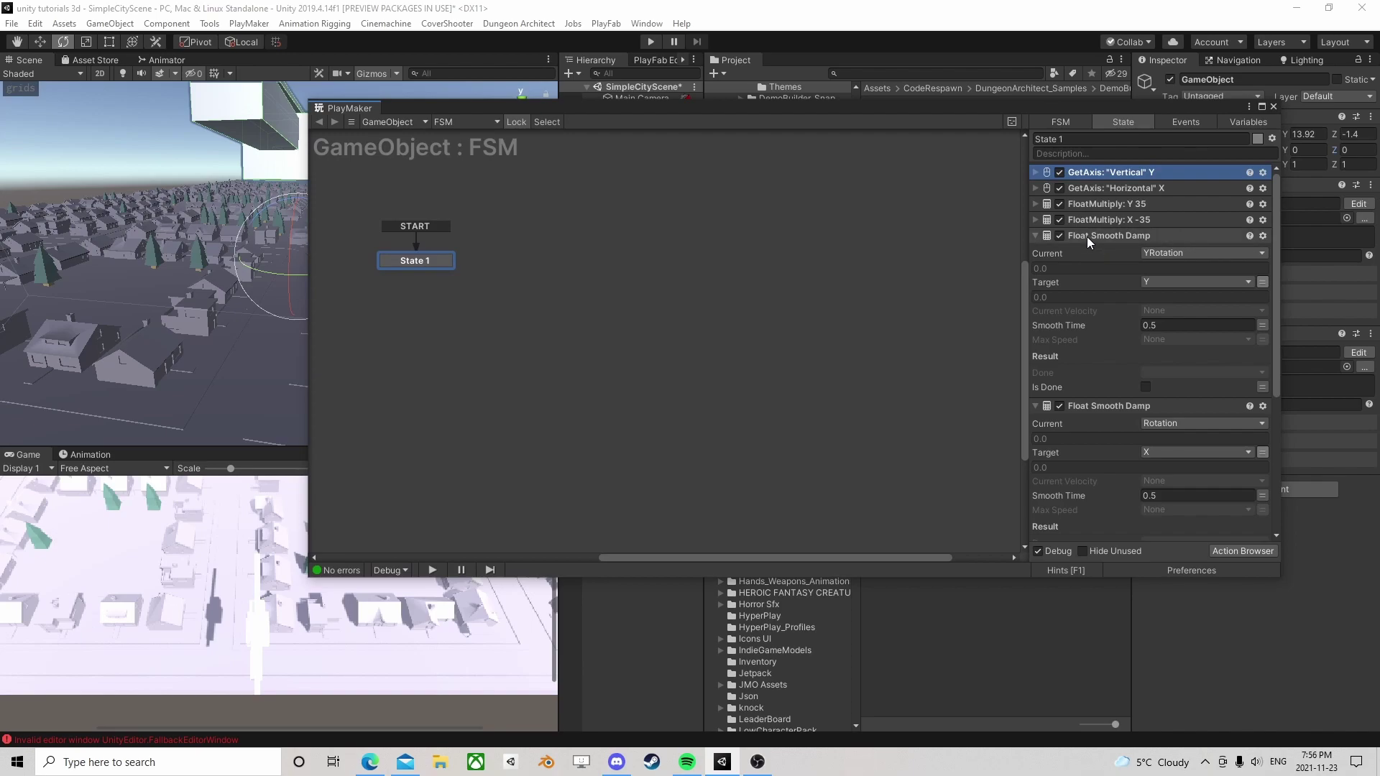
pyautogui.click(1086, 235)
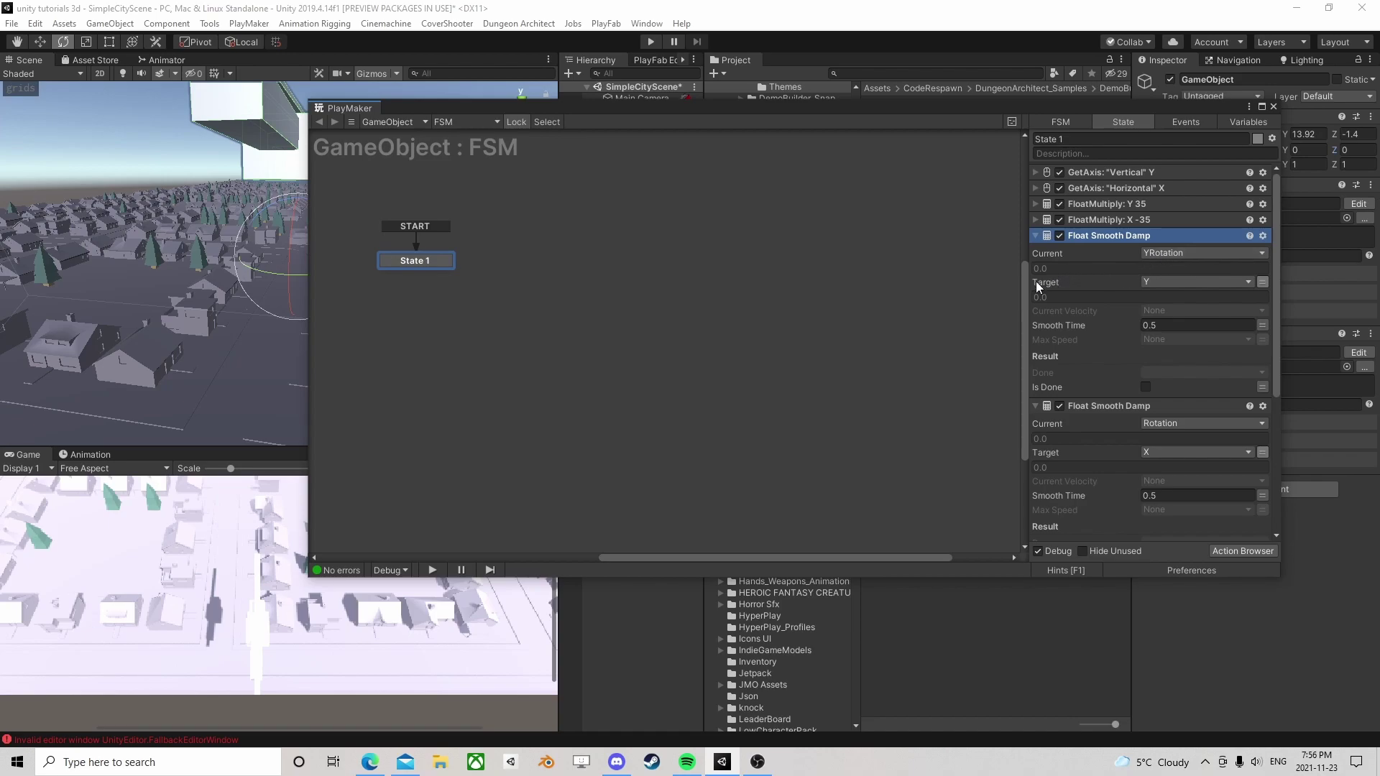
# Review the settings of the Y variable's Float Multiply action and the Vertical Get Axis action.
pyautogui.click(1037, 217)
pyautogui.click(1036, 218)
pyautogui.click(1035, 203)
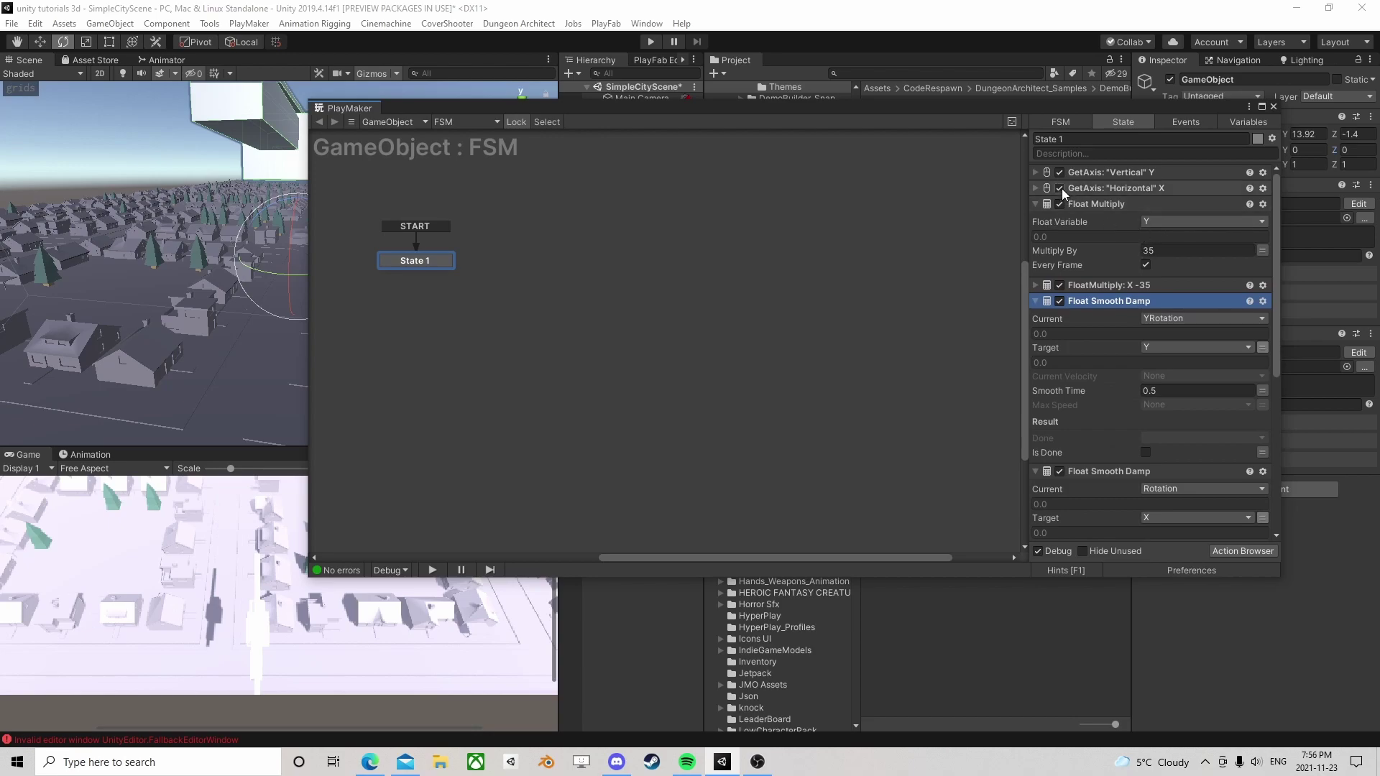
pyautogui.click(1035, 173)
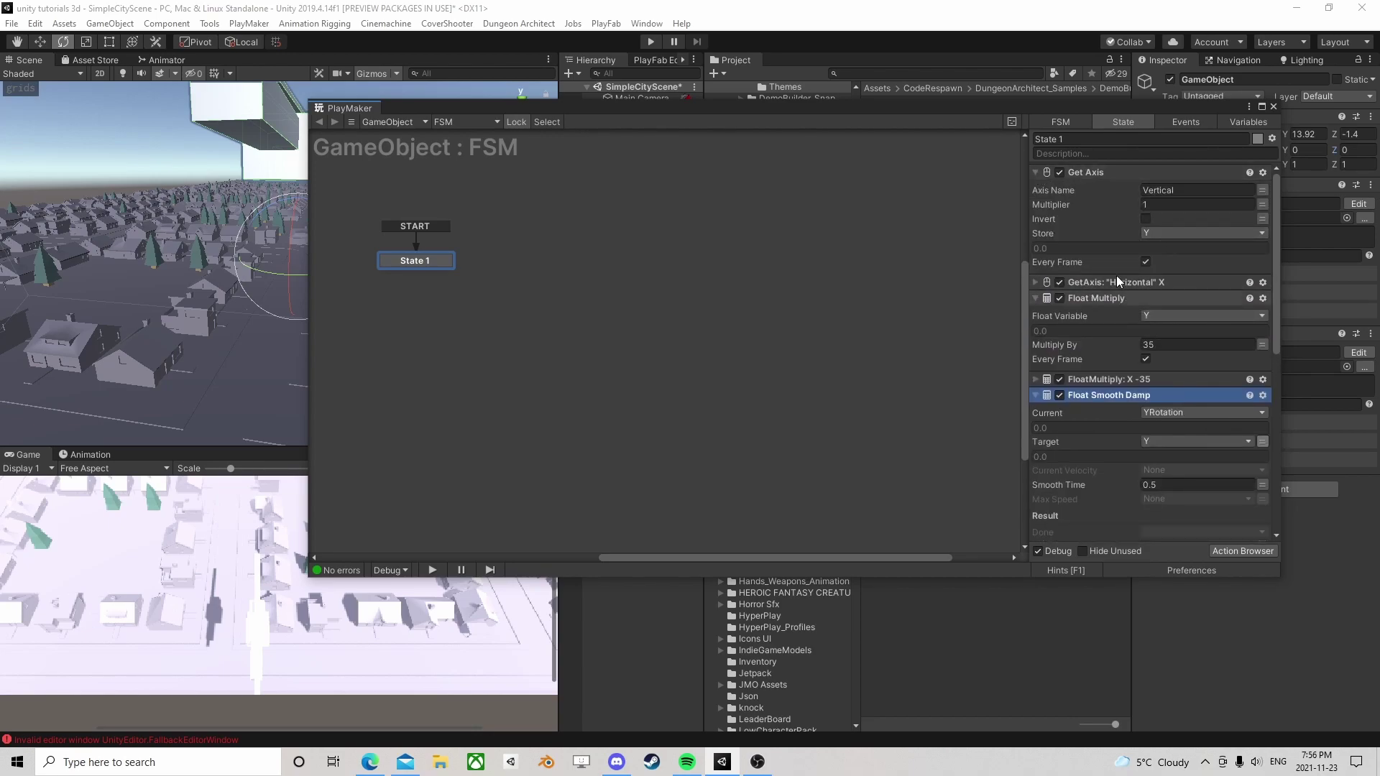
# Set the Smooth Time of both Float Smooth Damp actions, YRotation and Rotation, to 3.
pyautogui.scroll(-3, 1162, 382)
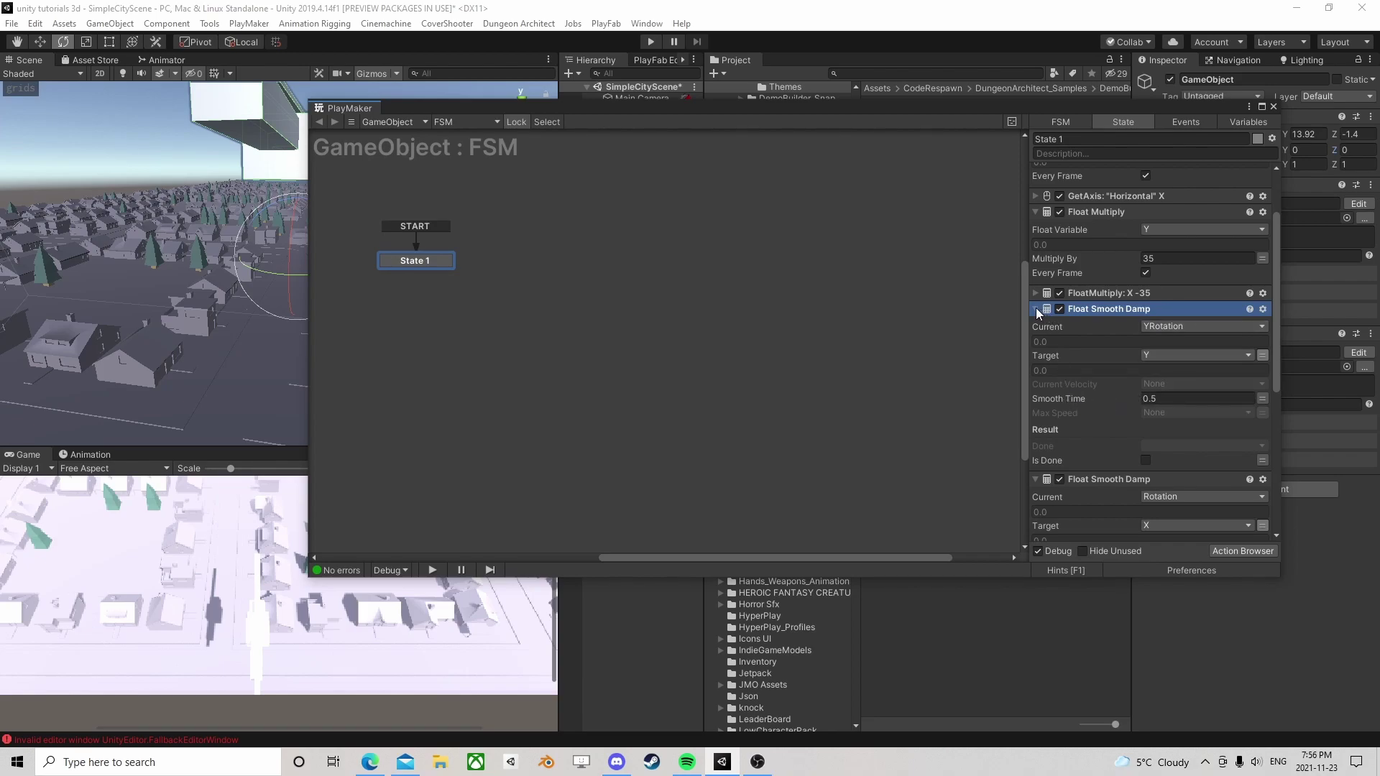
pyautogui.write('3')
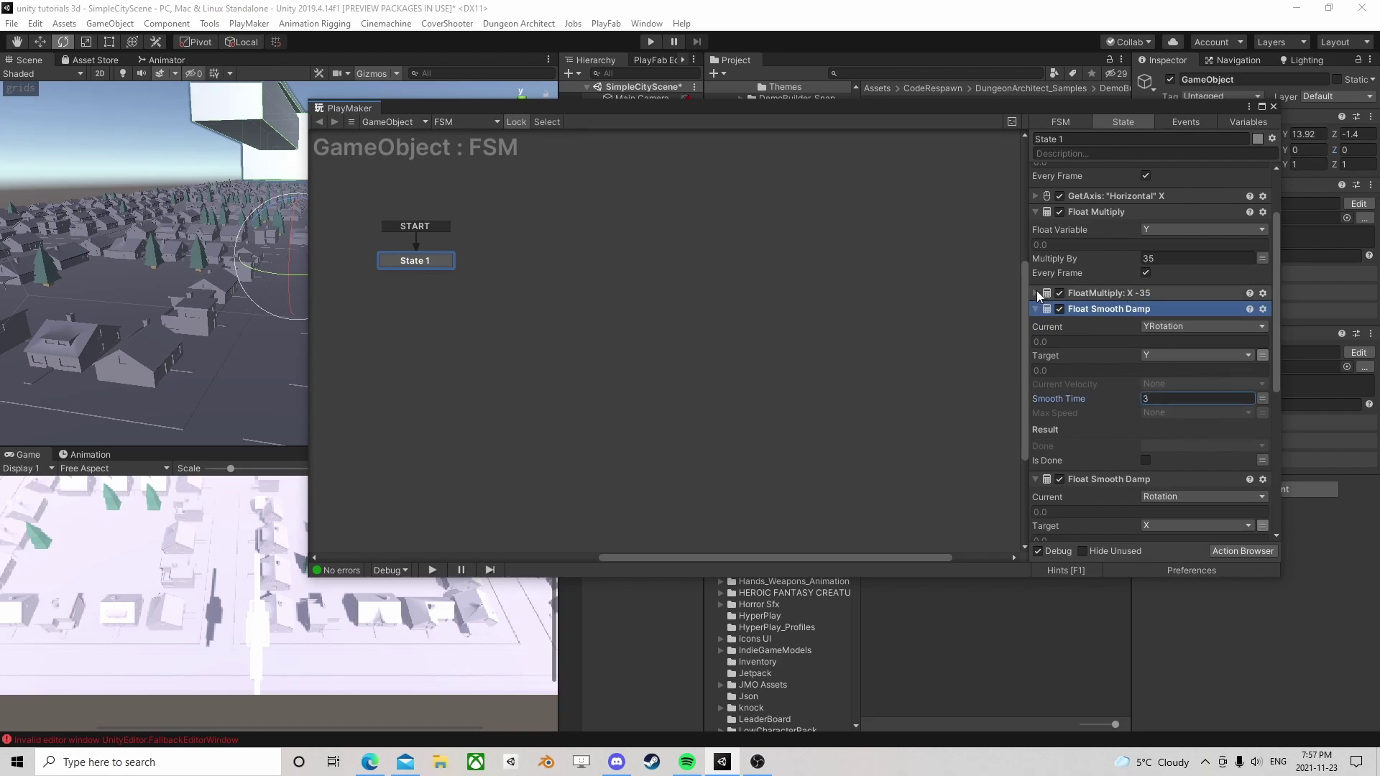
pyautogui.scroll(-2, 1078, 441)
pyautogui.click(1170, 482)
pyautogui.write('3')
pyautogui.scroll(-1, 1158, 309)
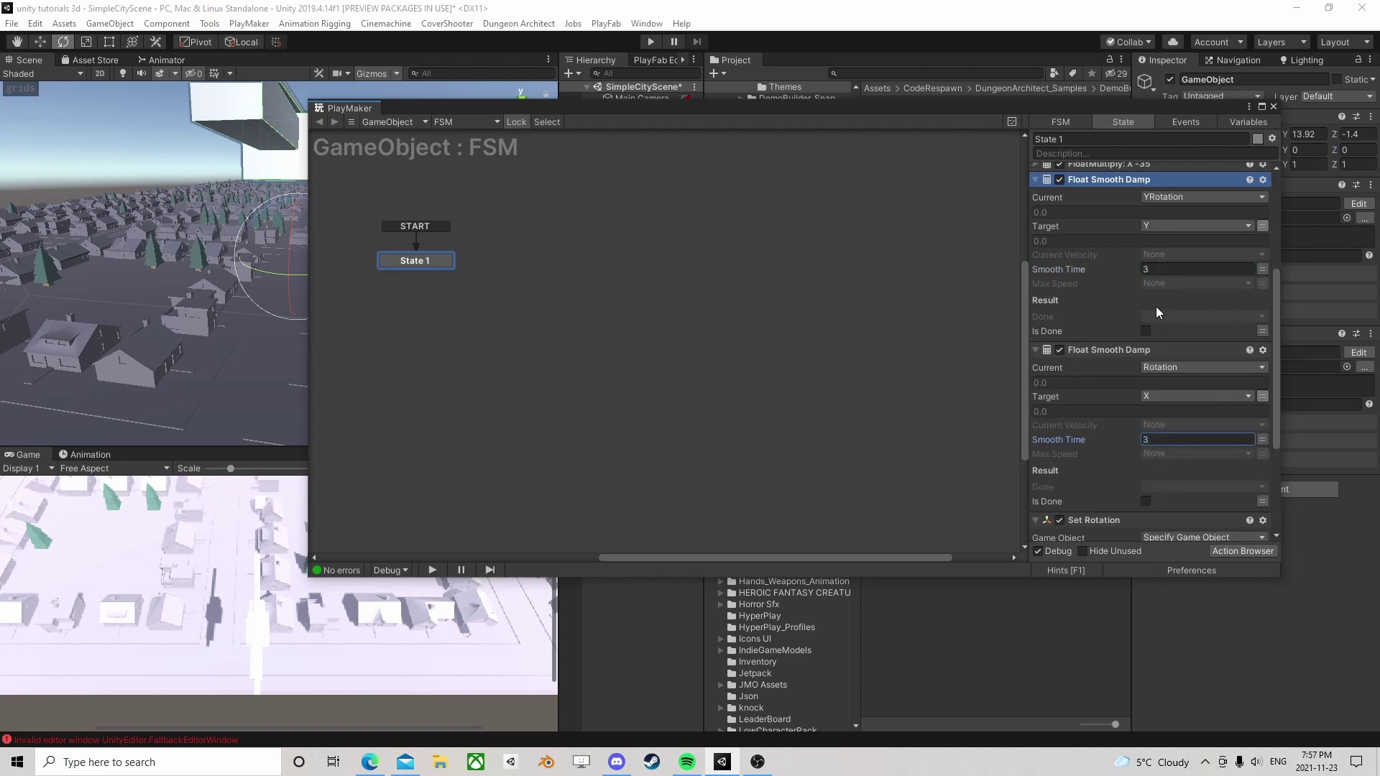
pyautogui.scroll(1, 1113, 264)
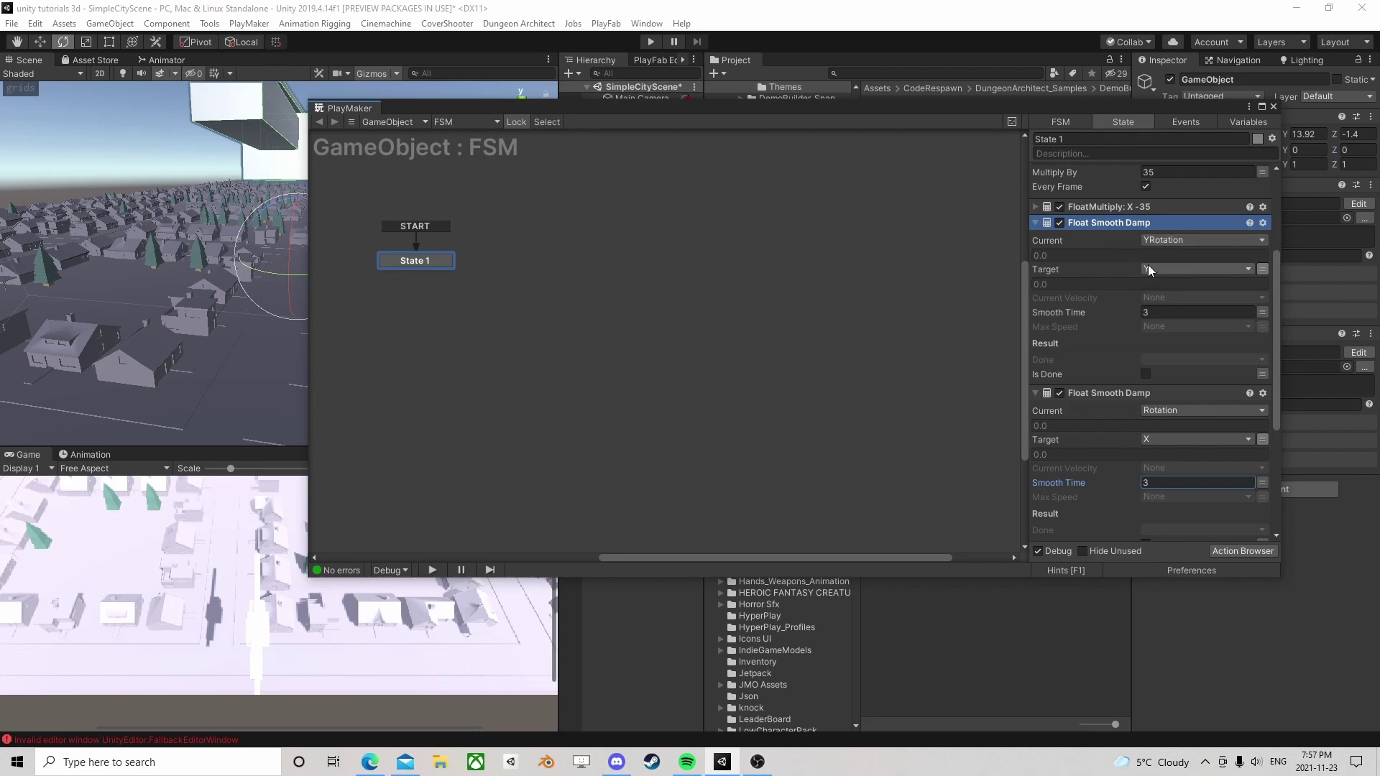
pyautogui.scroll(-1, 1147, 309)
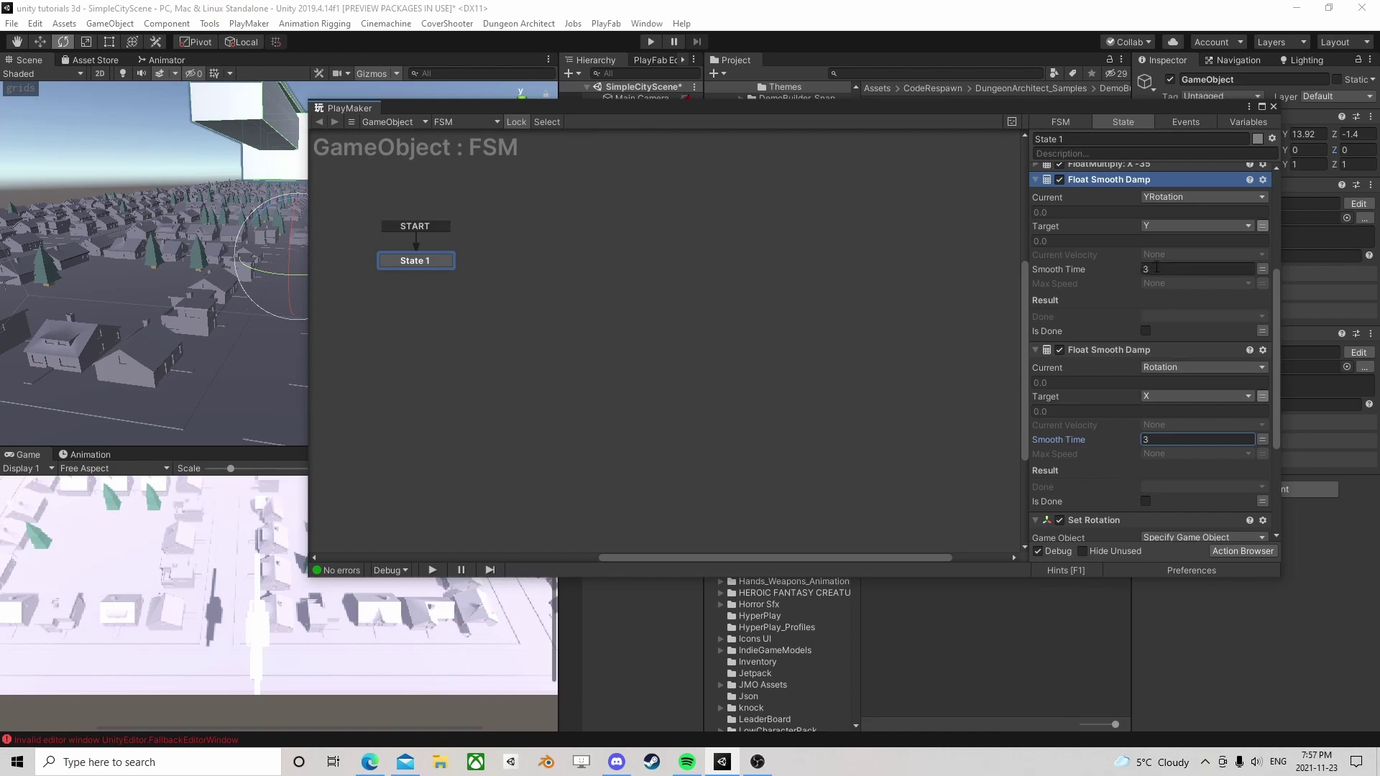
# Examine the Set Rotation action's target game object and its X and Z angle variables against the scene hierarchy.
pyautogui.scroll(-4, 1167, 381)
pyautogui.scroll(-1, 1168, 400)
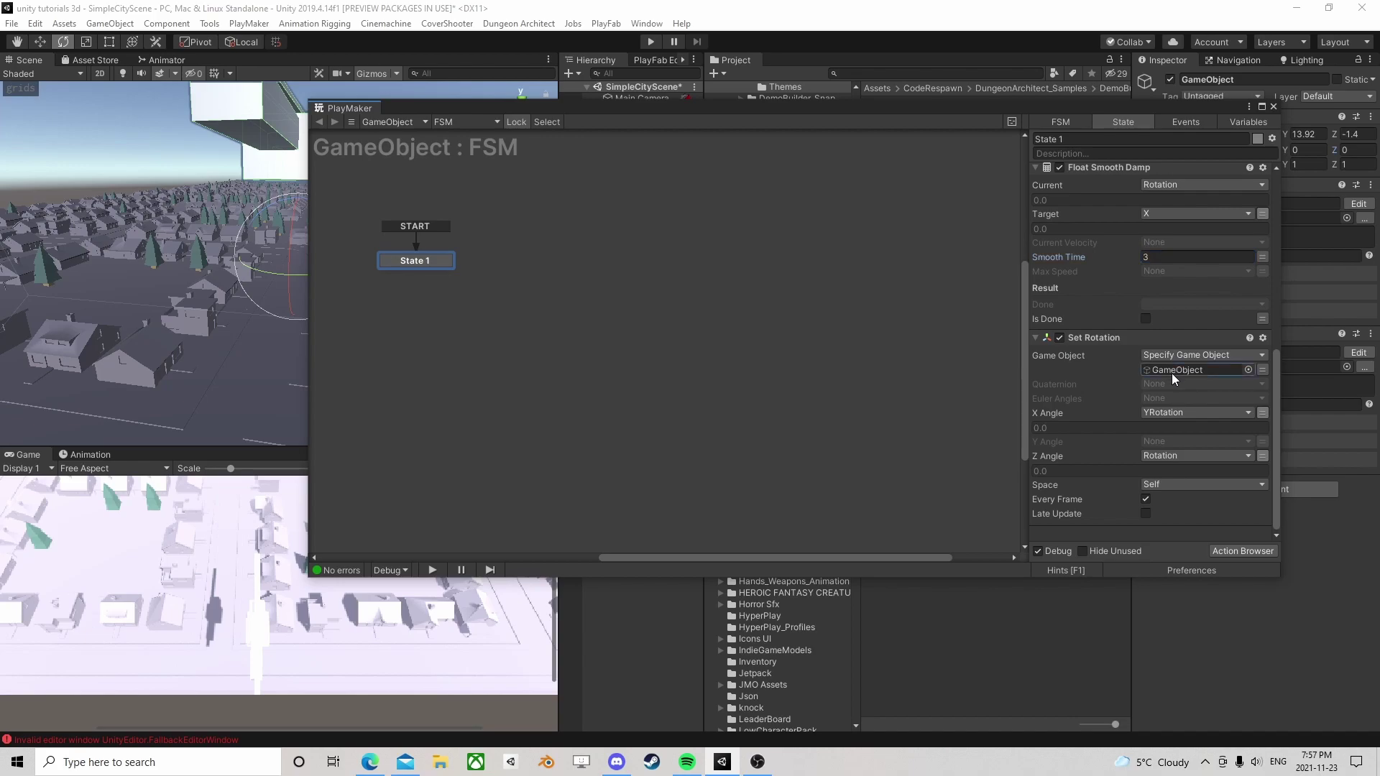
pyautogui.moveTo(1132, 106); pyautogui.dragTo(1259, 156)
pyautogui.click(649, 178)
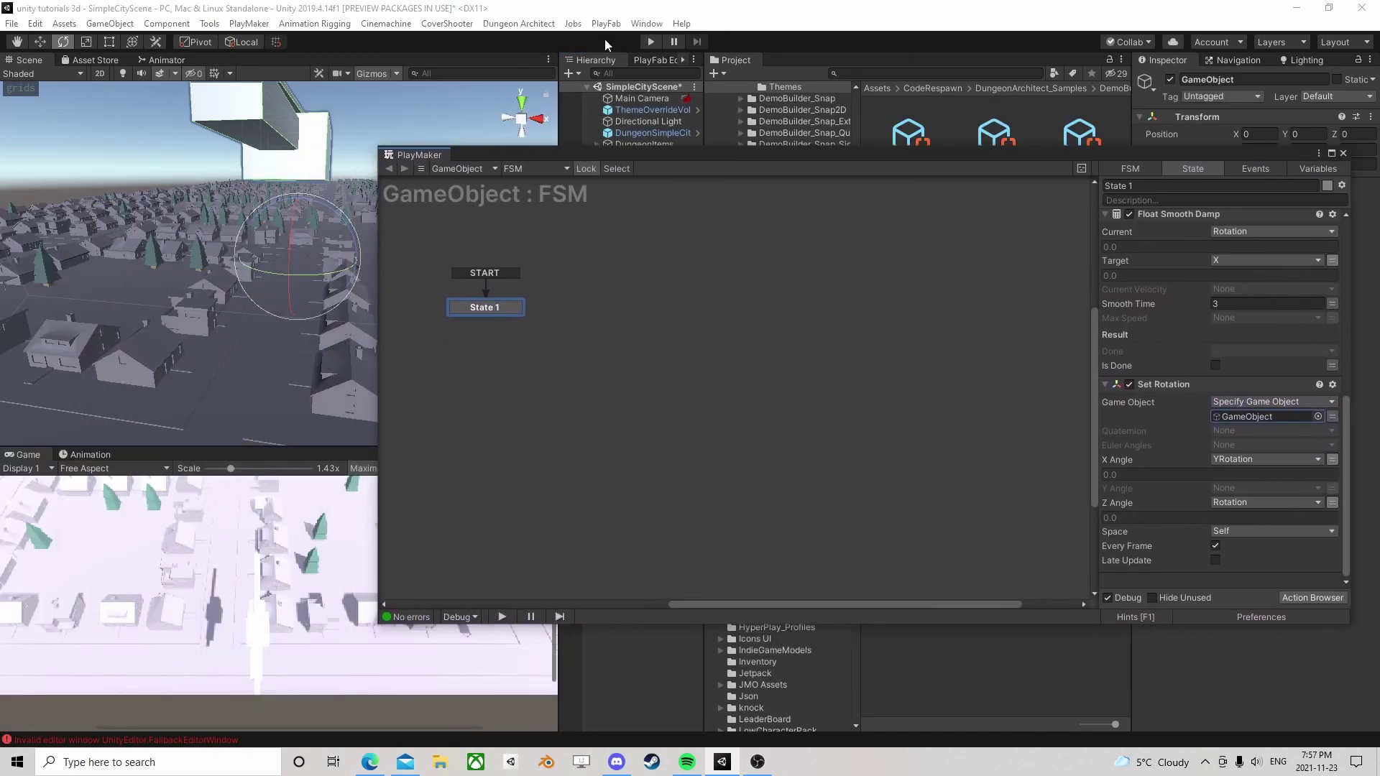
# Run the scene, move the PlayMaker window clear of the helicopter, and fly sideways to test the horizontal tilt.
pyautogui.click(651, 42)
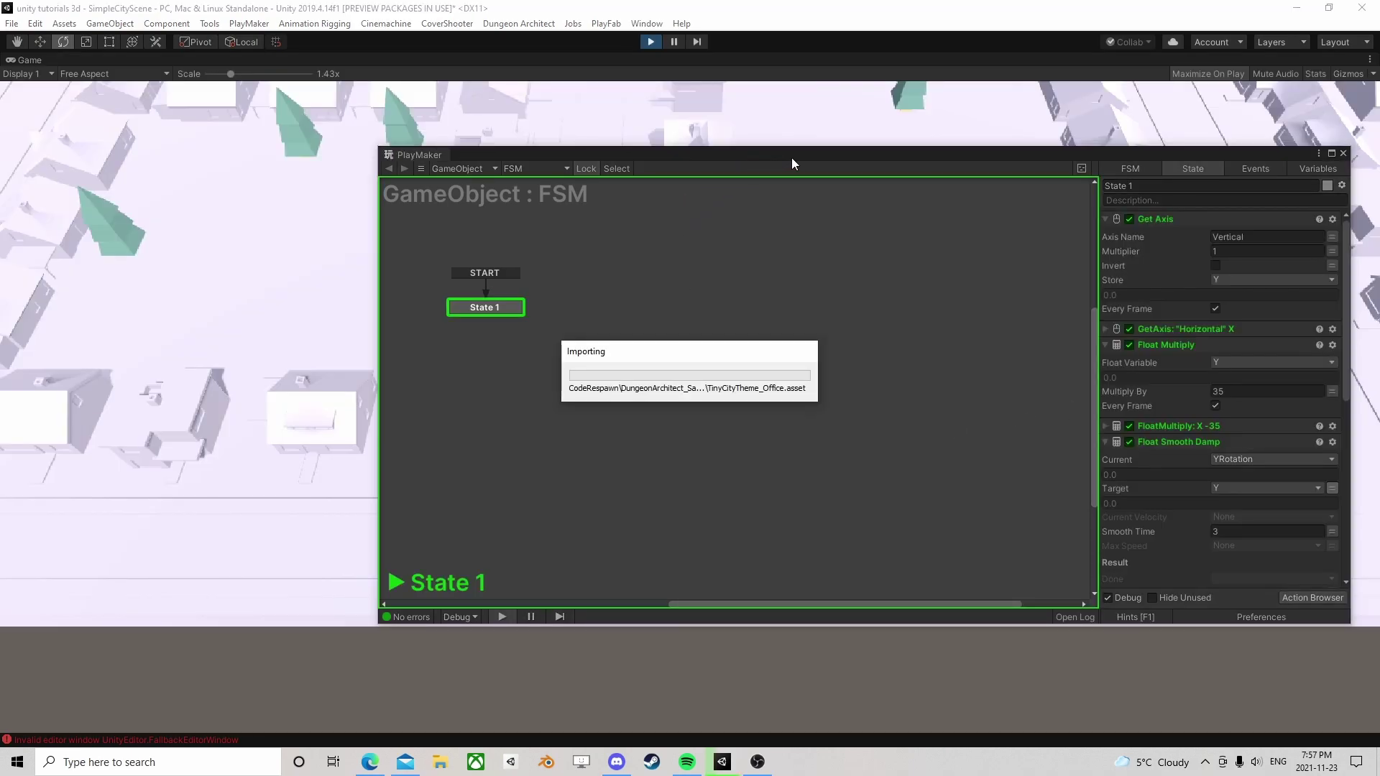
pyautogui.moveTo(797, 158); pyautogui.dragTo(407, 553)
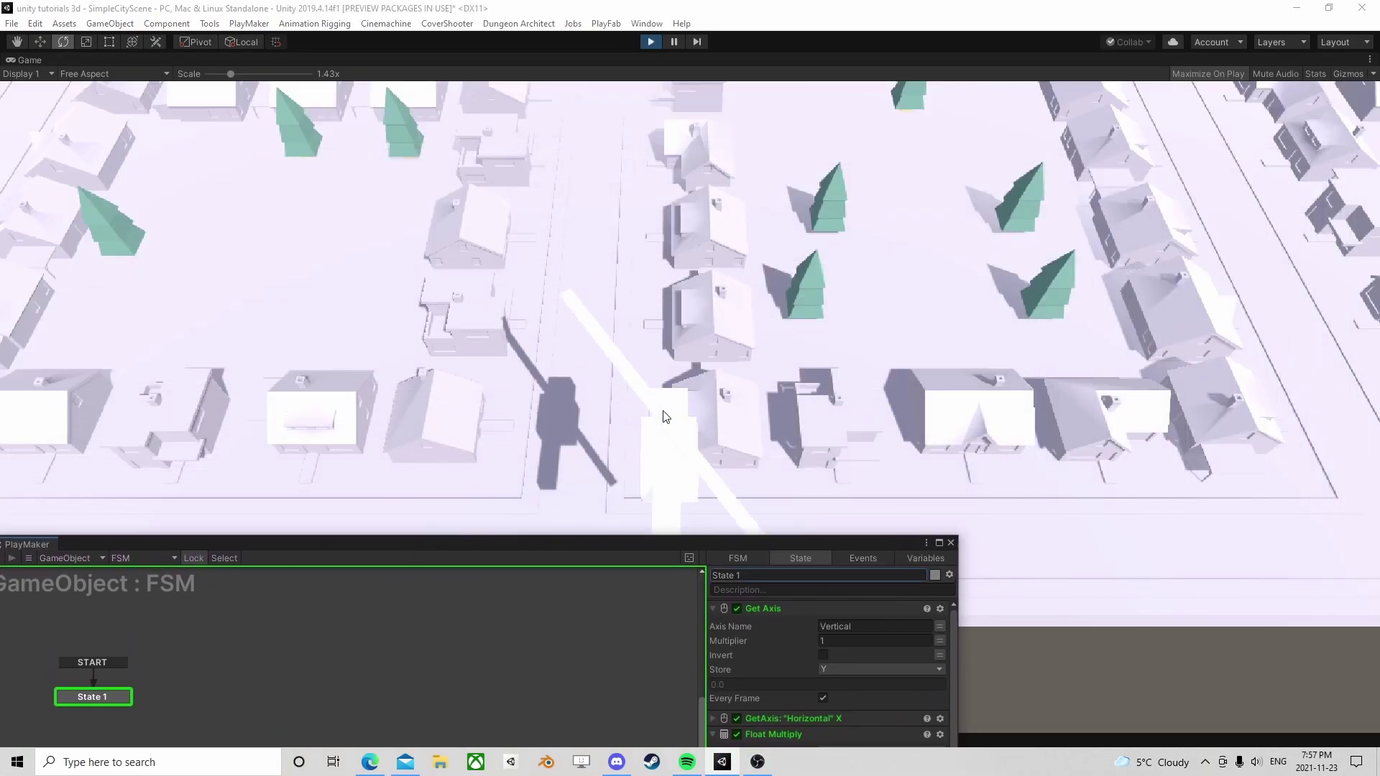
pyautogui.press('d')
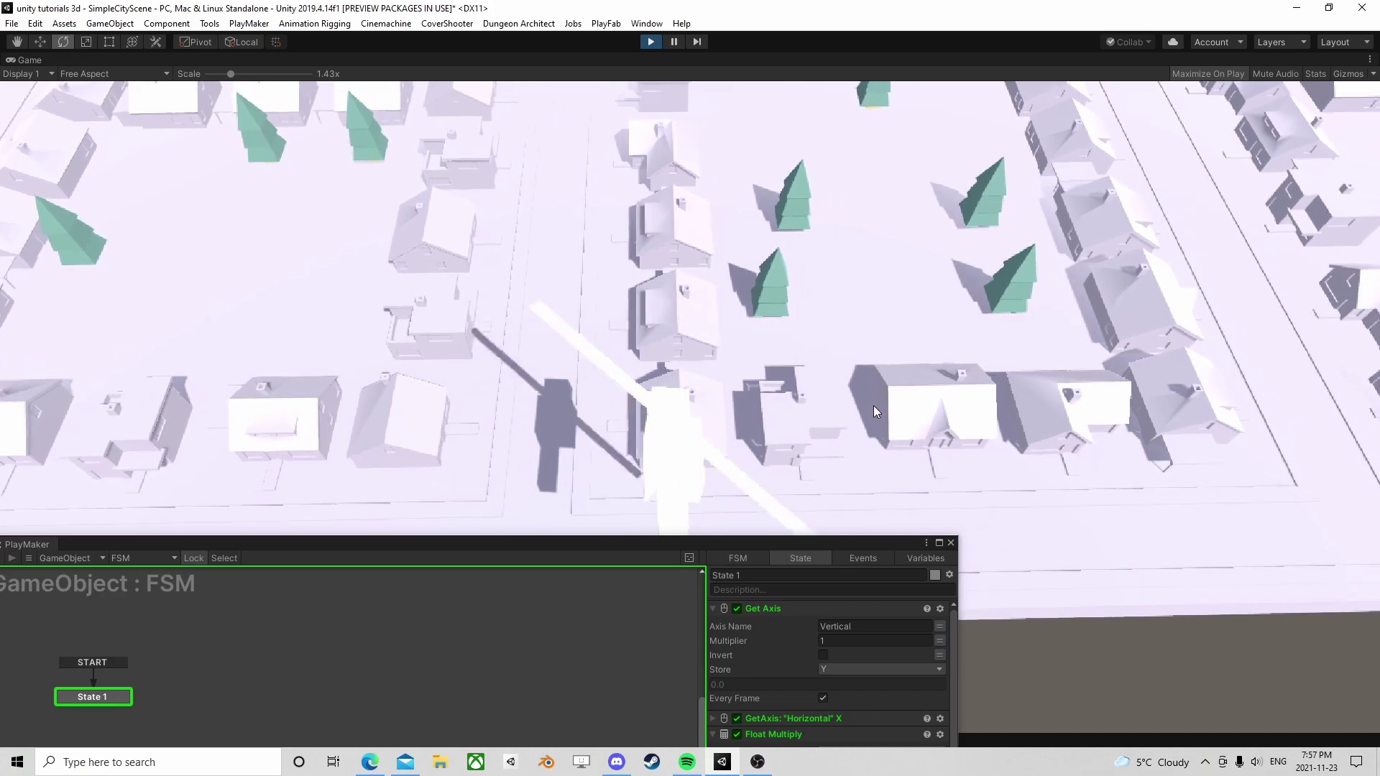
pyautogui.press('d')
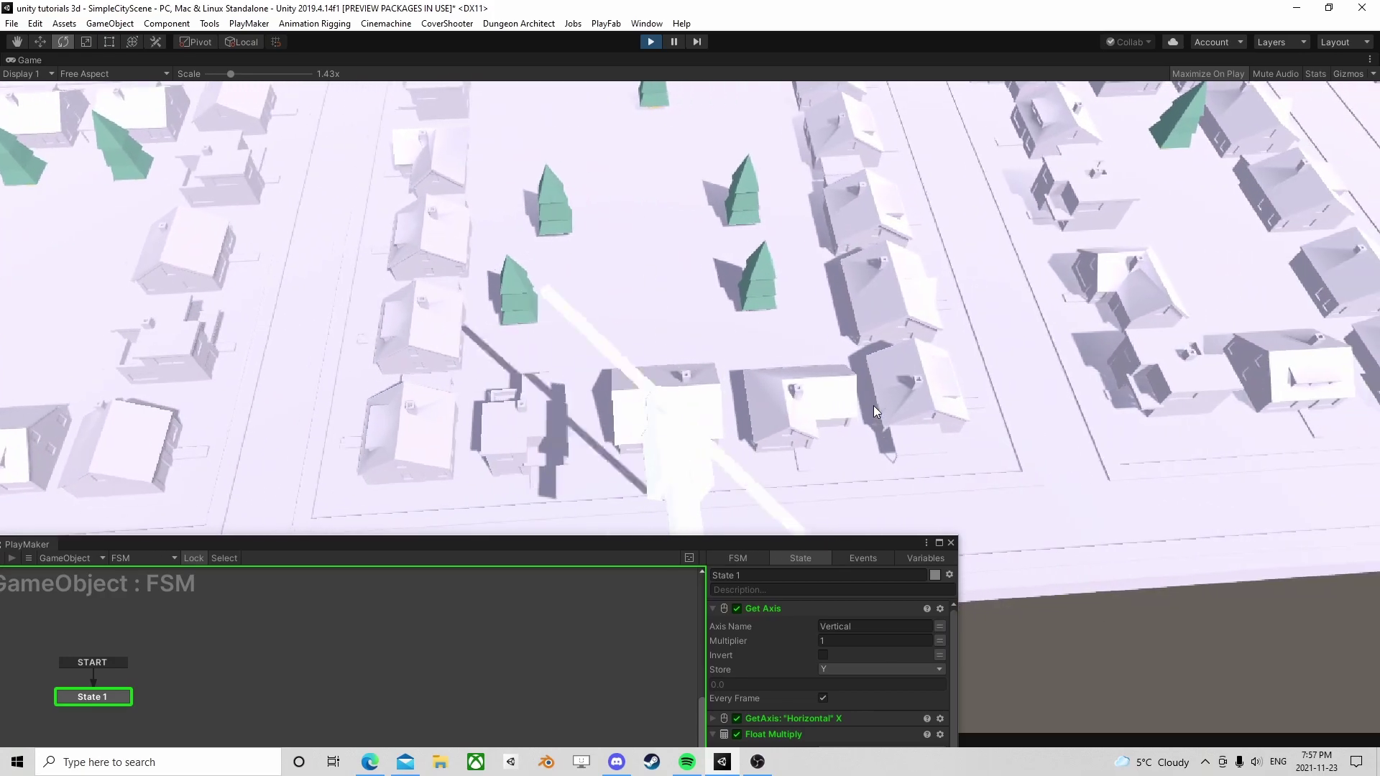
pyautogui.press('d')
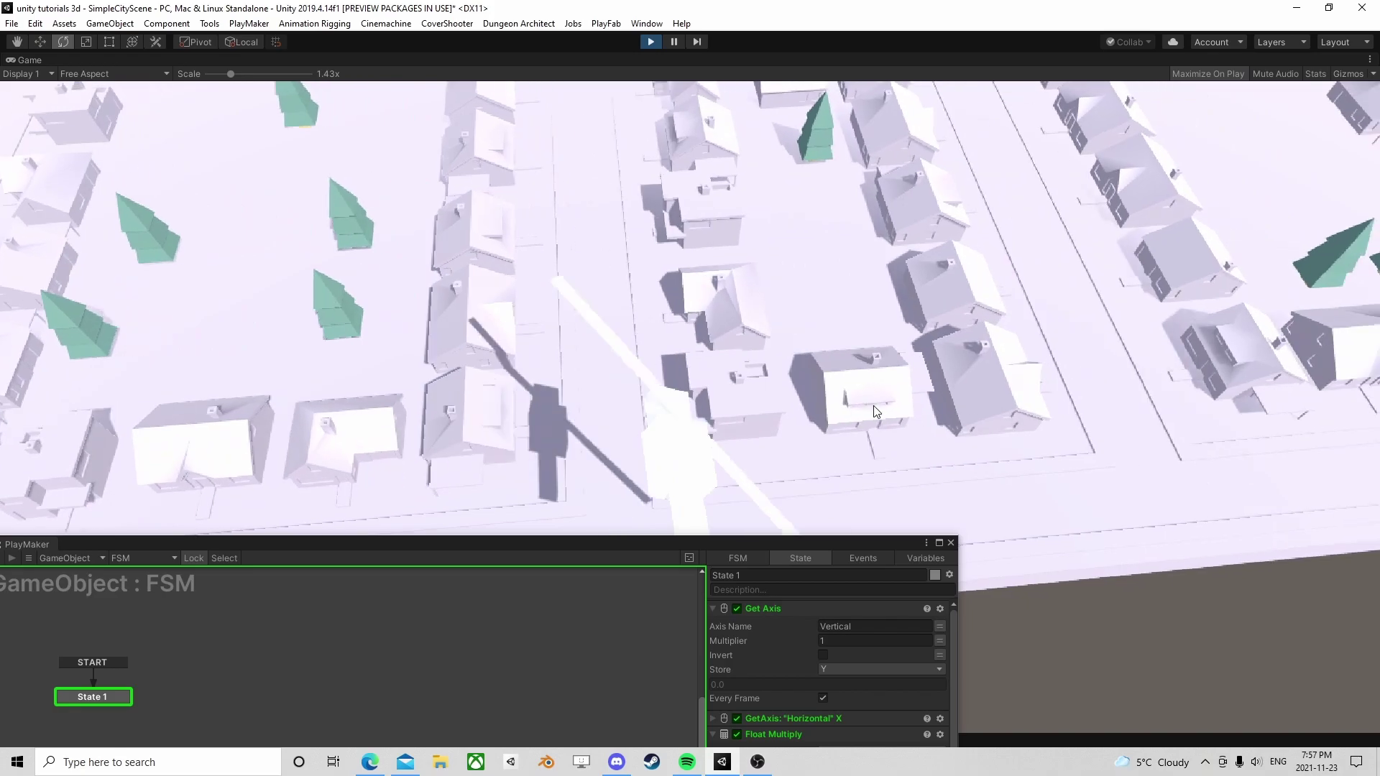
pyautogui.press('d')
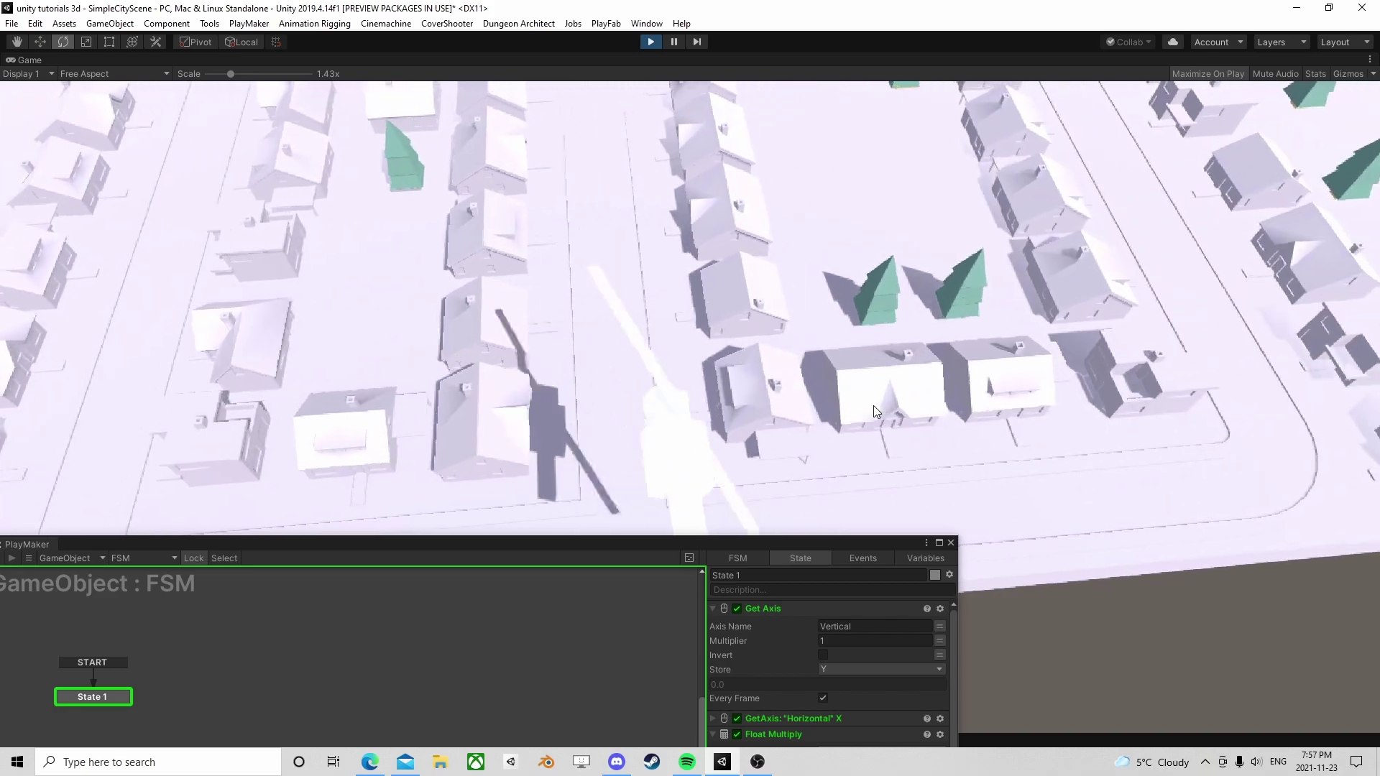
pyautogui.press('d')
# Fly the helicopter forward, backward and sideways to test how it tilts with the Smooth Time of 3.
pyautogui.press('w')
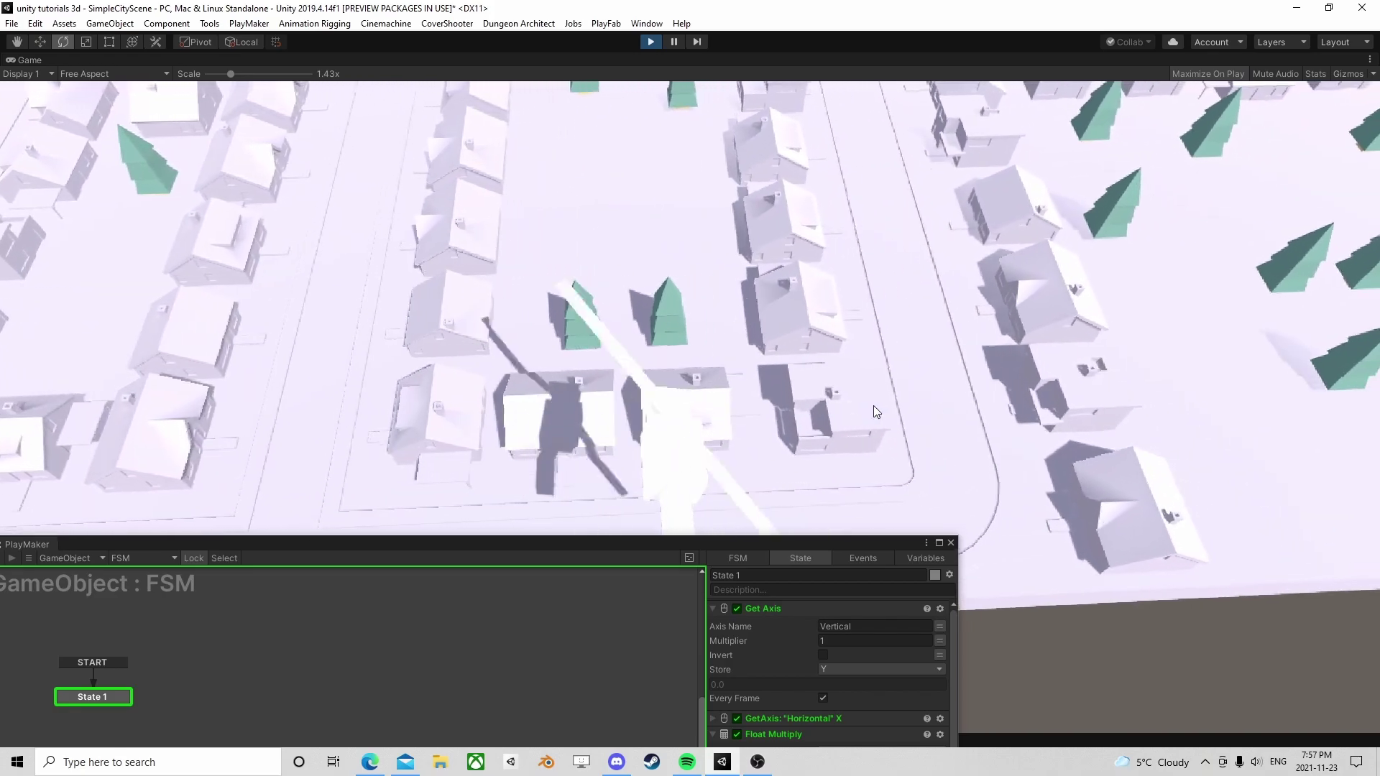
pyautogui.press('w')
pyautogui.press('d')
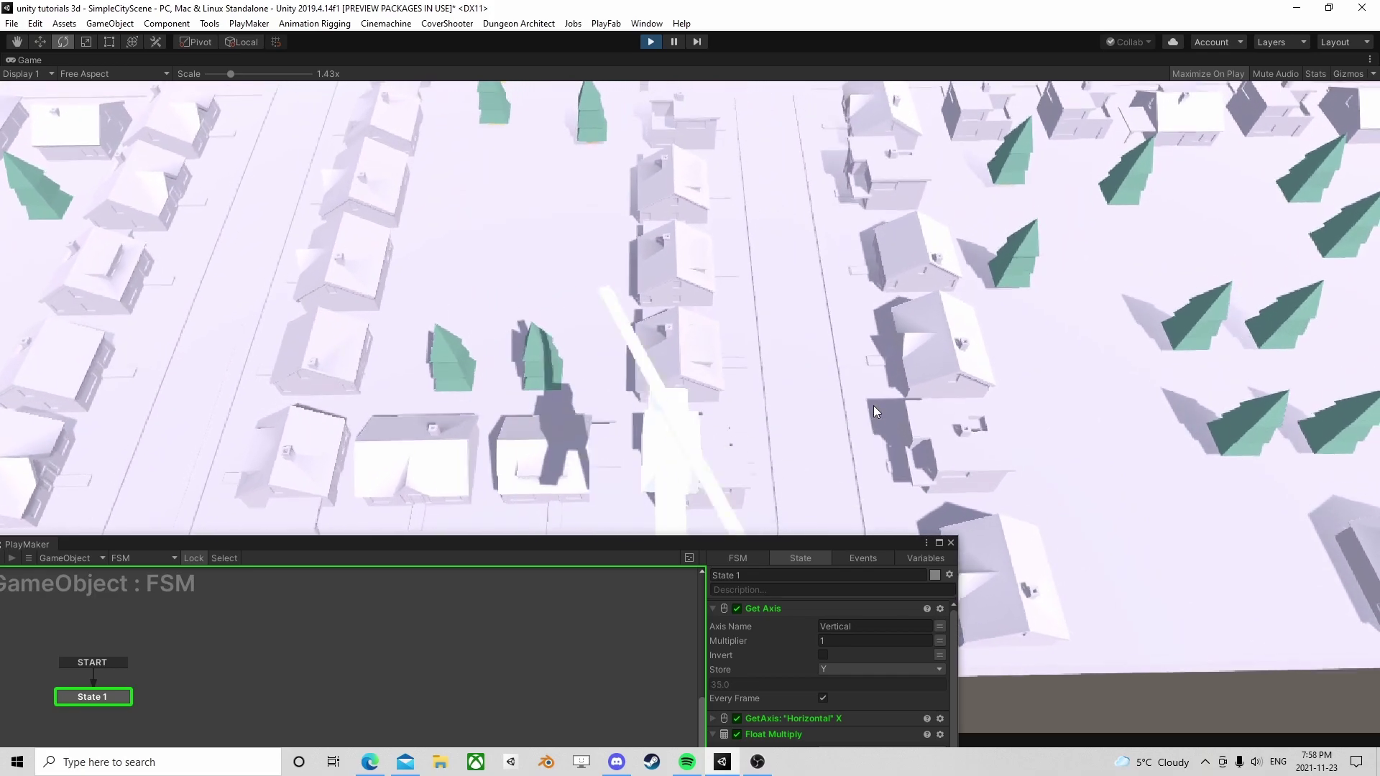
pyautogui.press('w')
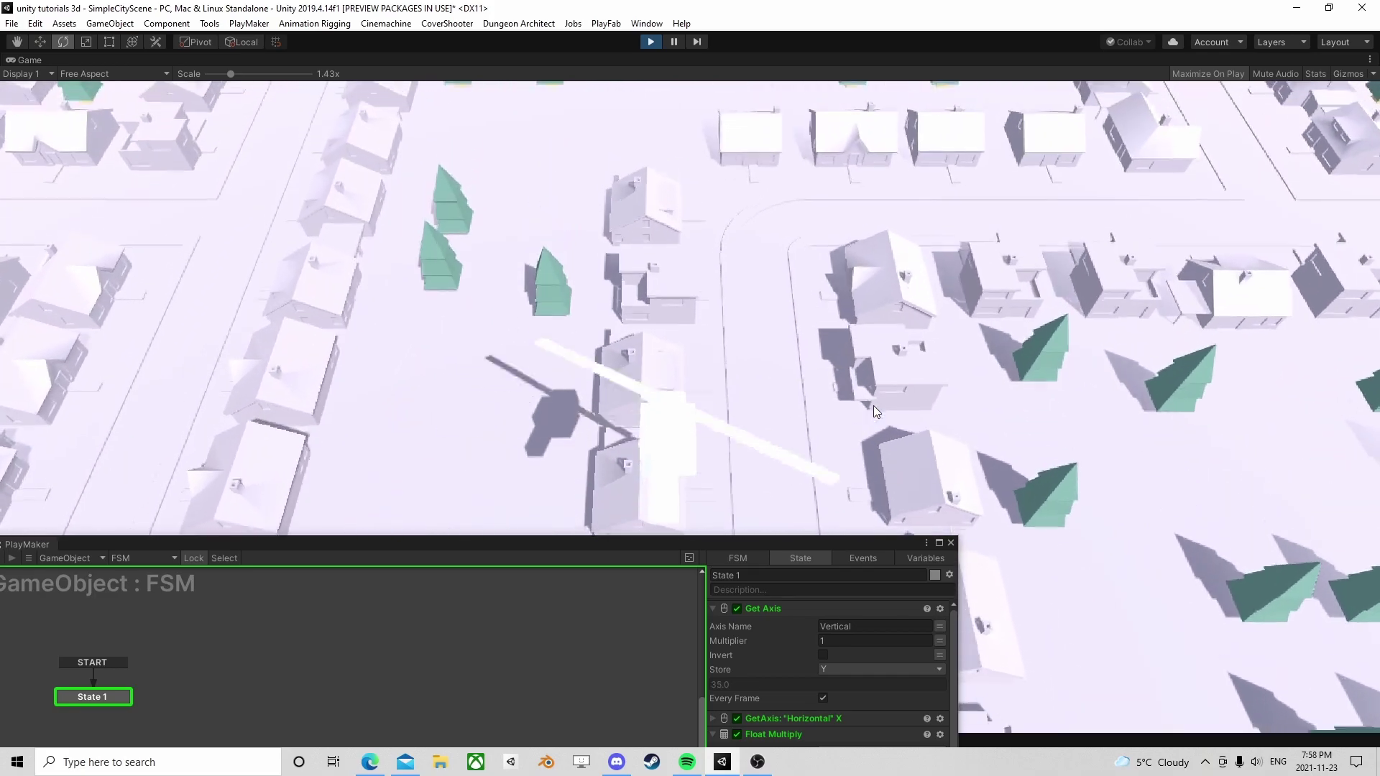
pyautogui.press('d')
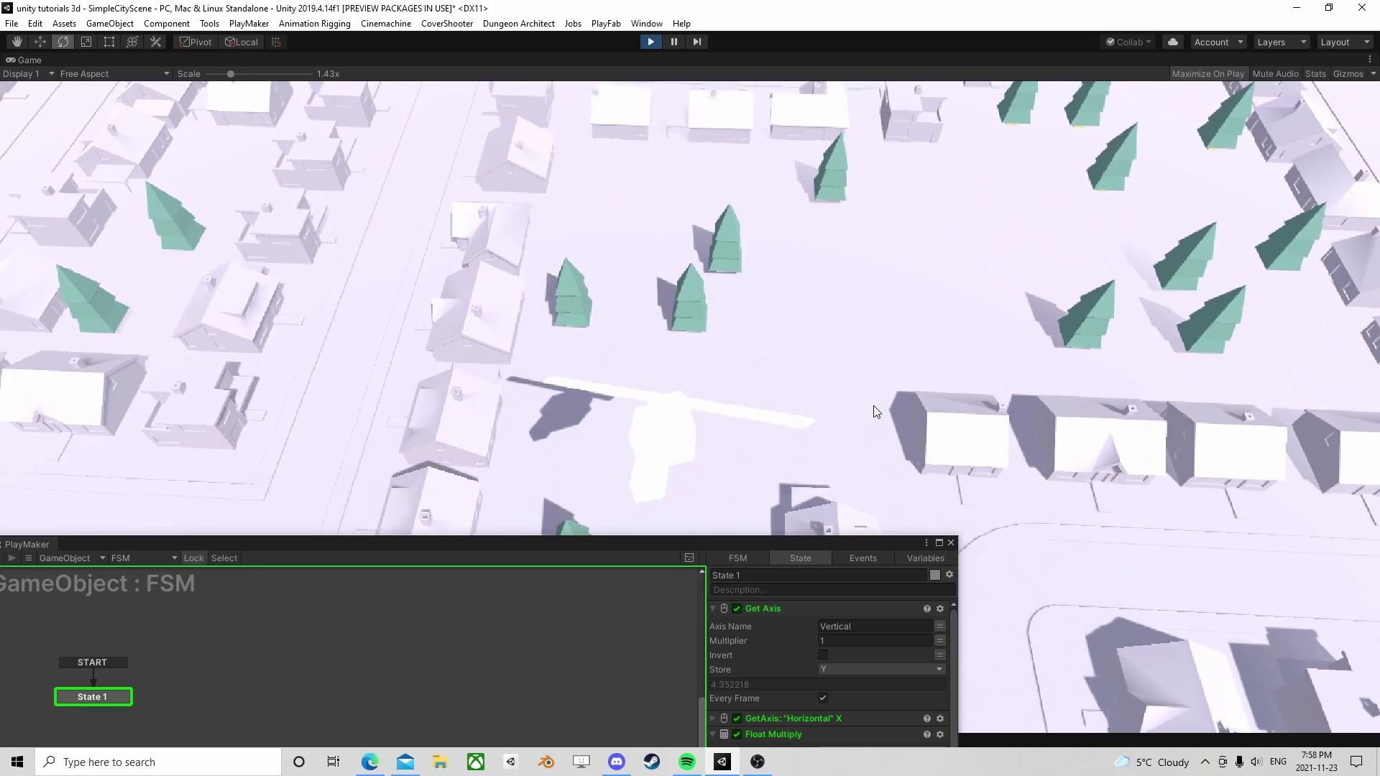
pyautogui.press('s')
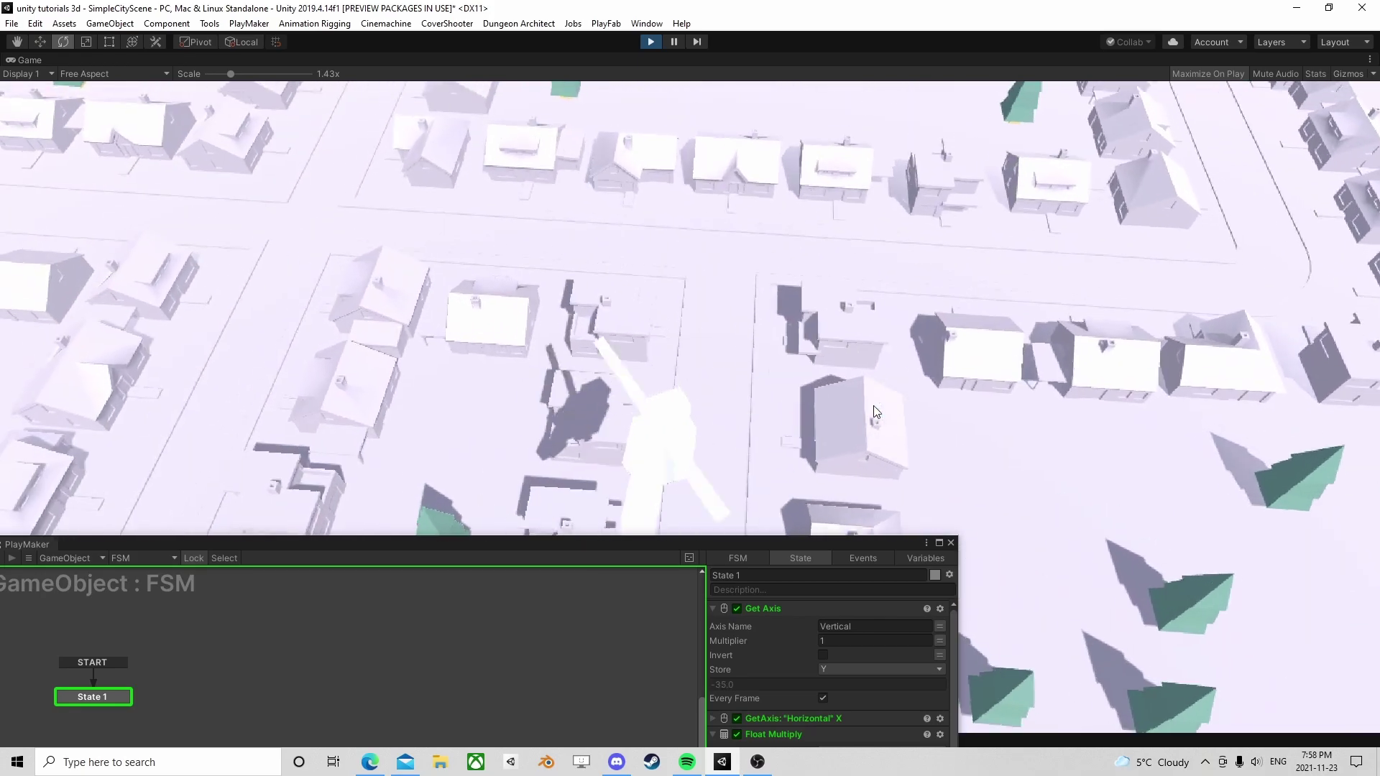
pyautogui.press('w')
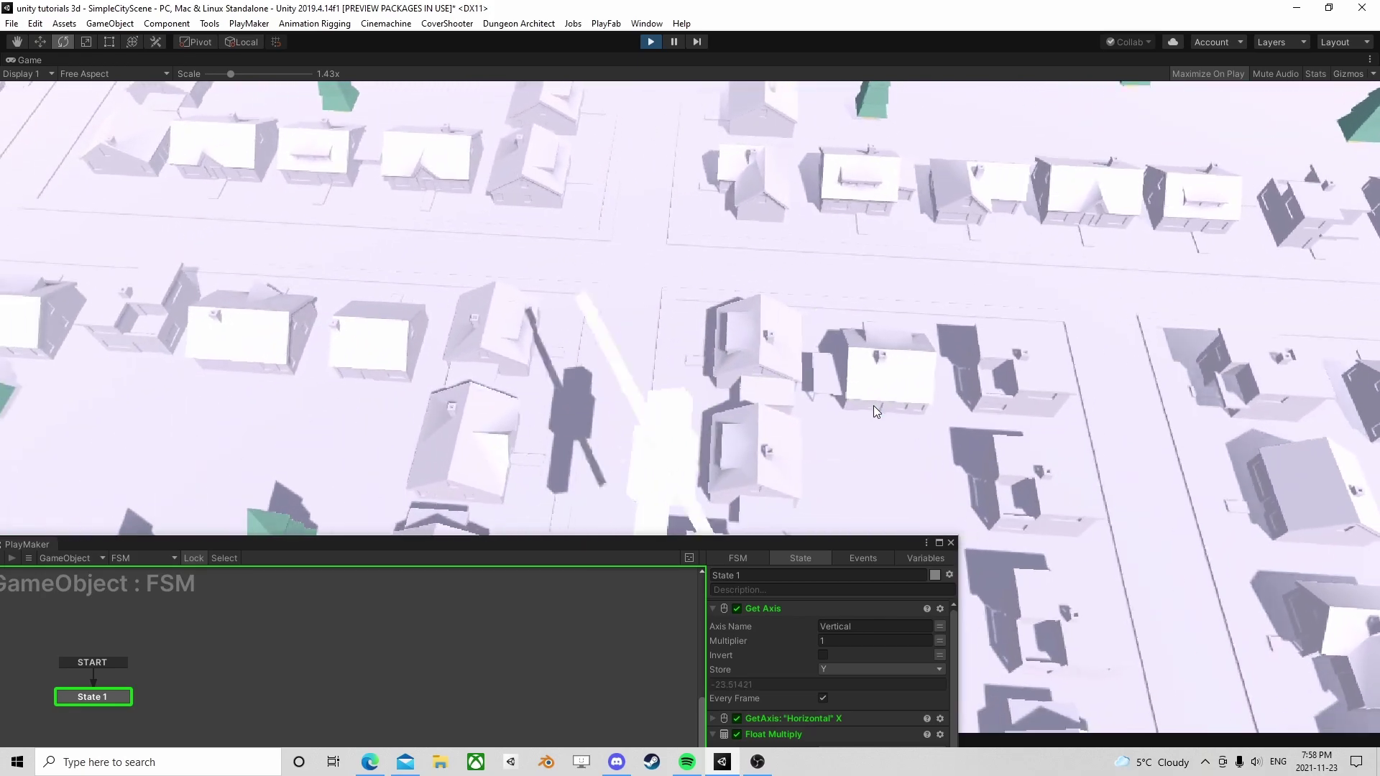
pyautogui.press('d')
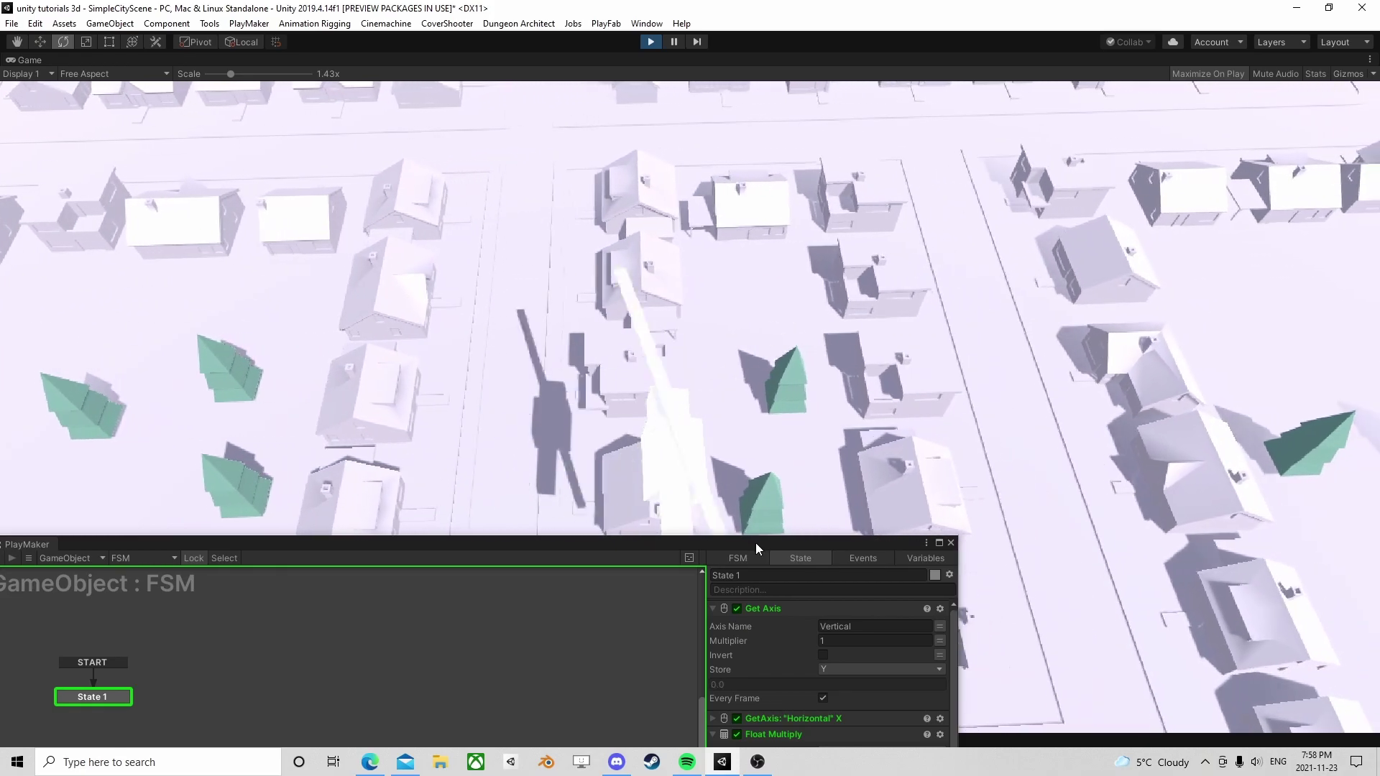
# Set the Smooth Time of both Float Smooth Damp actions, Rotation and YRotation, to 0.2 while the game is playing.
pyautogui.moveTo(756, 542); pyautogui.dragTo(993, 95)
pyautogui.scroll(-5, 1053, 327)
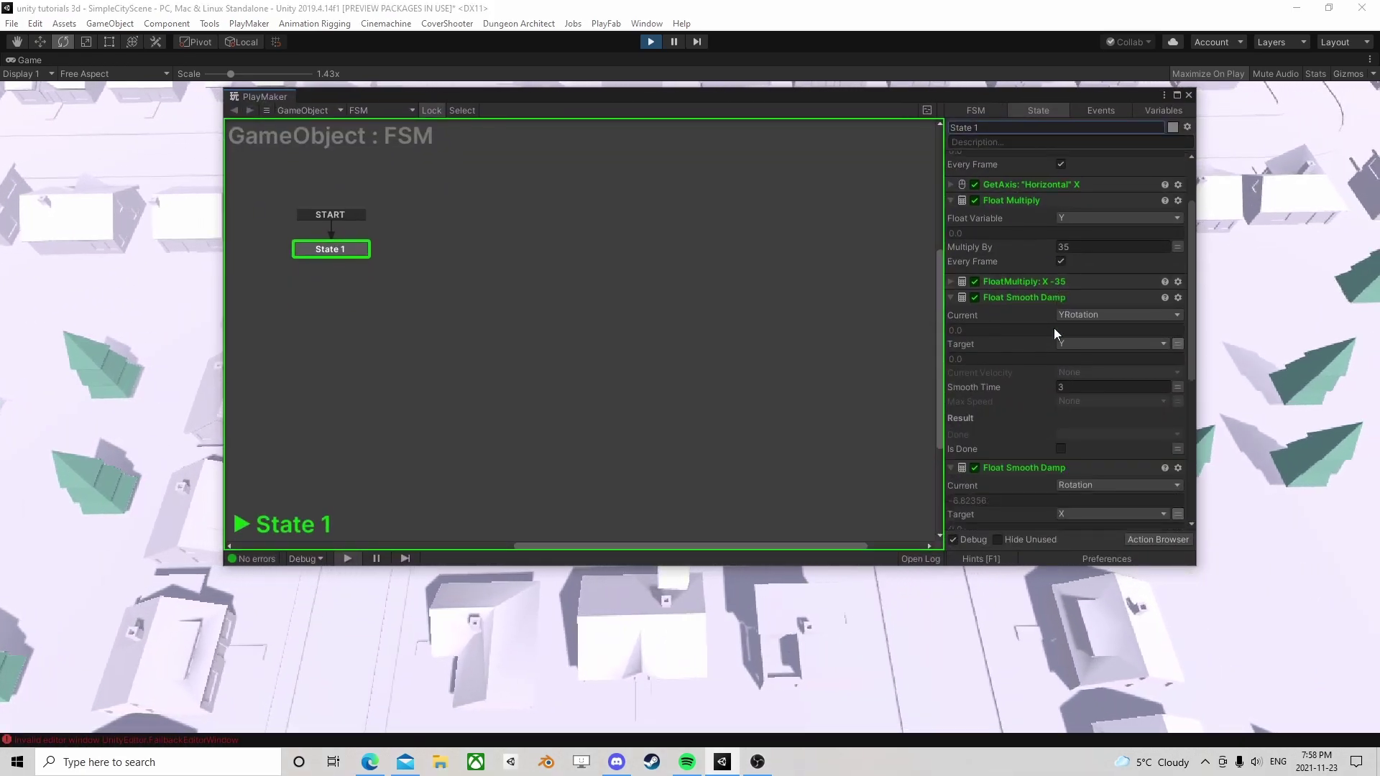
pyautogui.click(1081, 427)
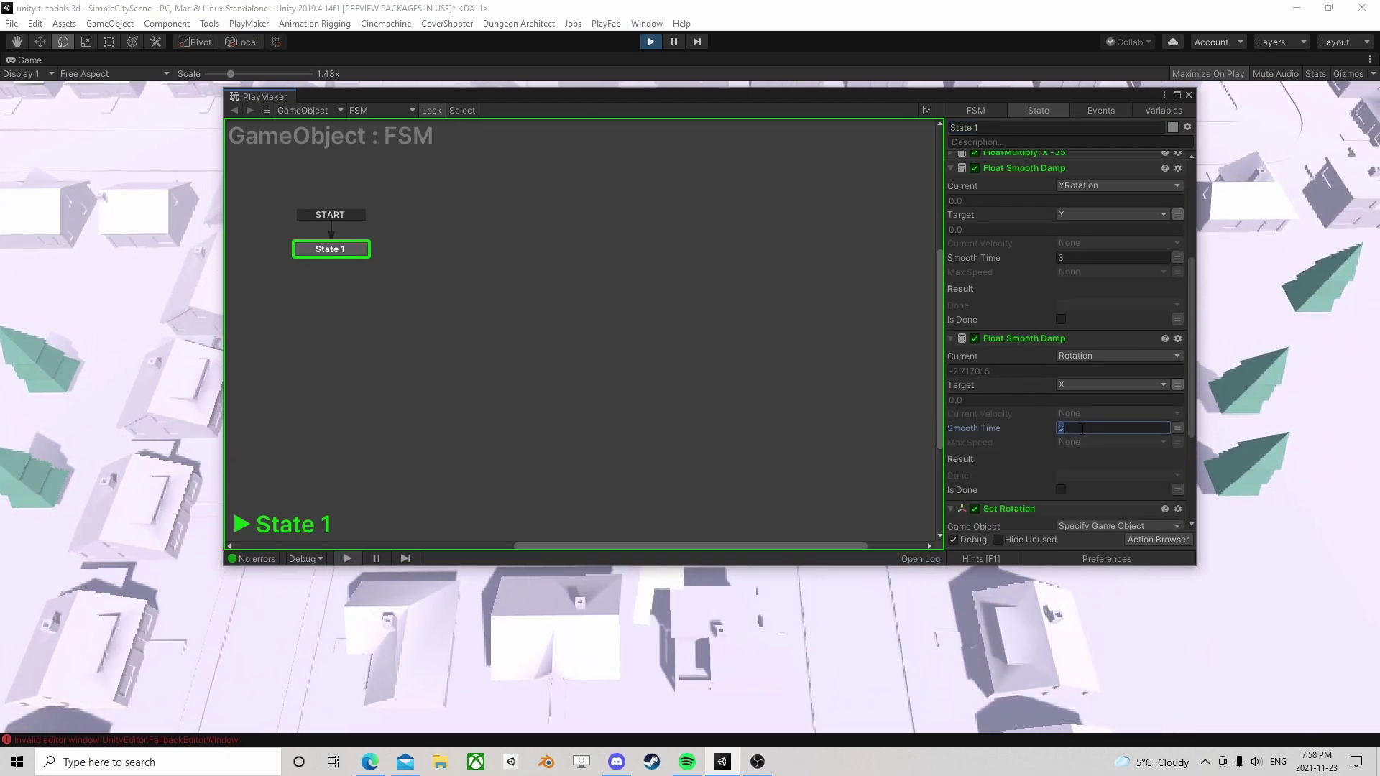
pyautogui.write('.2')
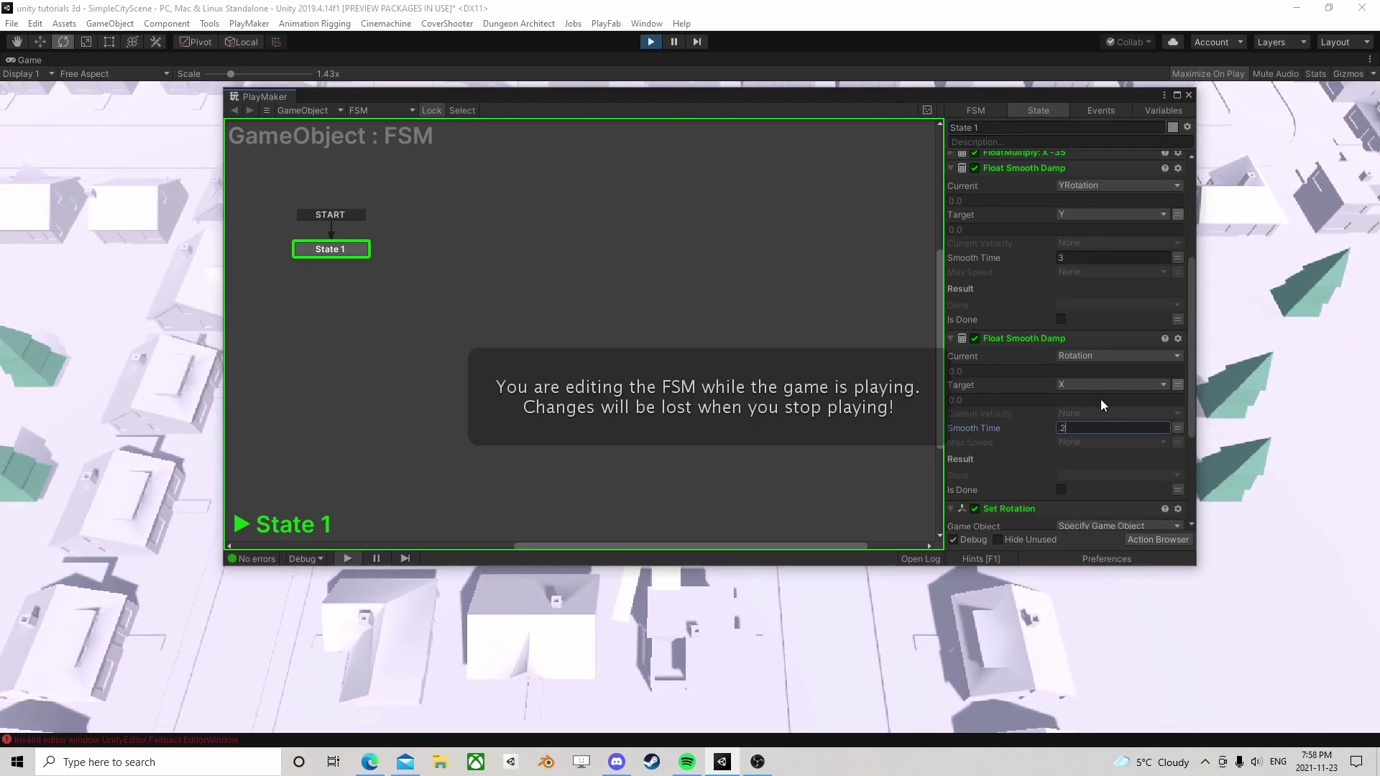
pyautogui.click(1073, 259)
pyautogui.write('0.2')
# Uncover the helicopter and fly it in several directions to test the tilt with the Smooth Time of 0.2.
pyautogui.moveTo(976, 95); pyautogui.dragTo(960, 532)
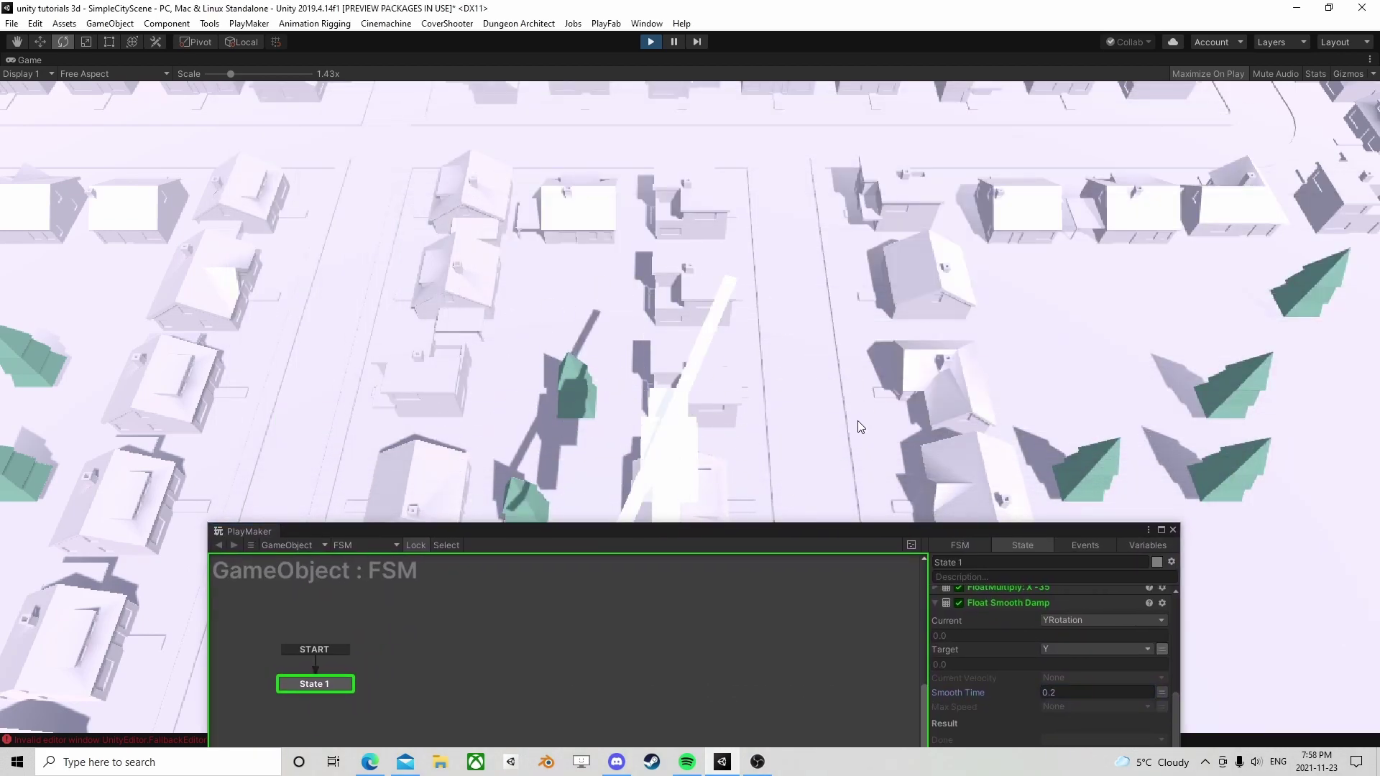
pyautogui.press('w')
pyautogui.press('d')
pyautogui.press('a')
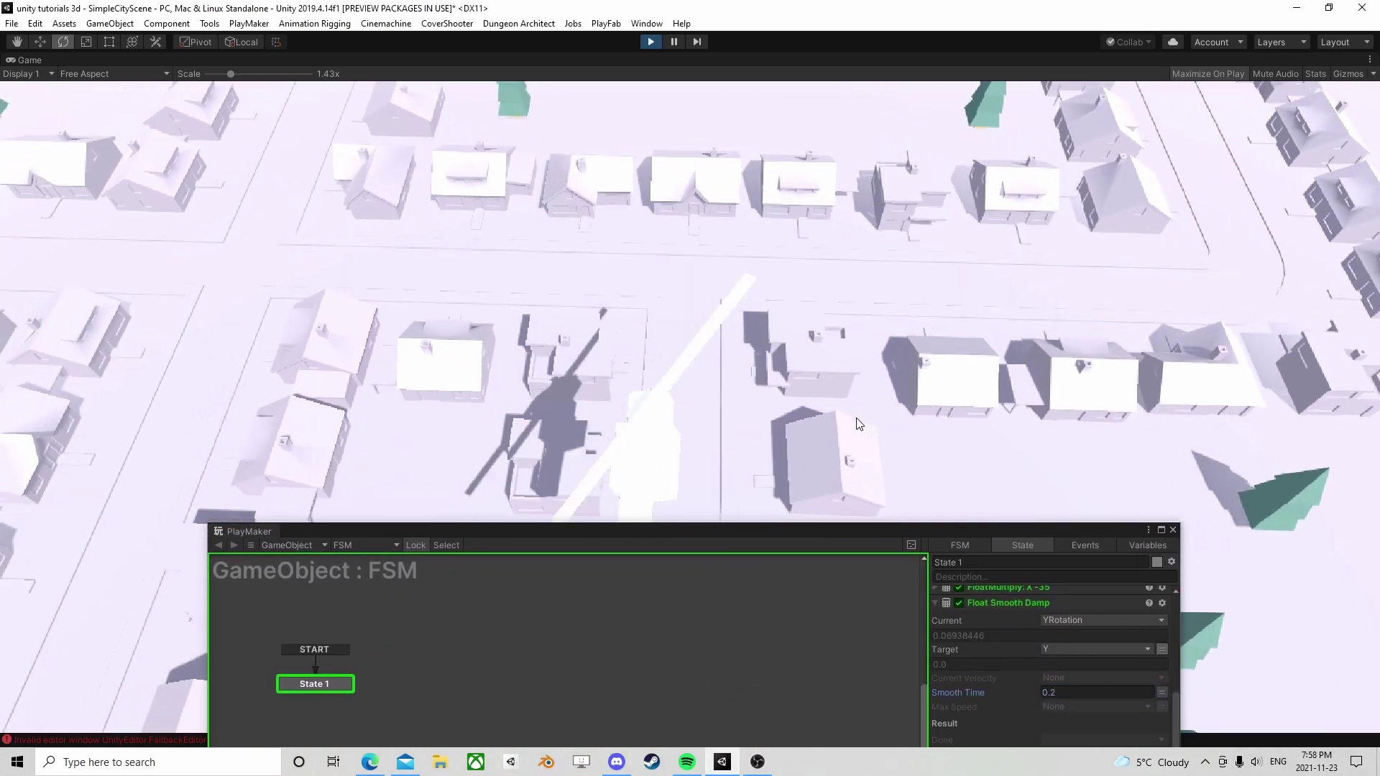
pyautogui.press('d')
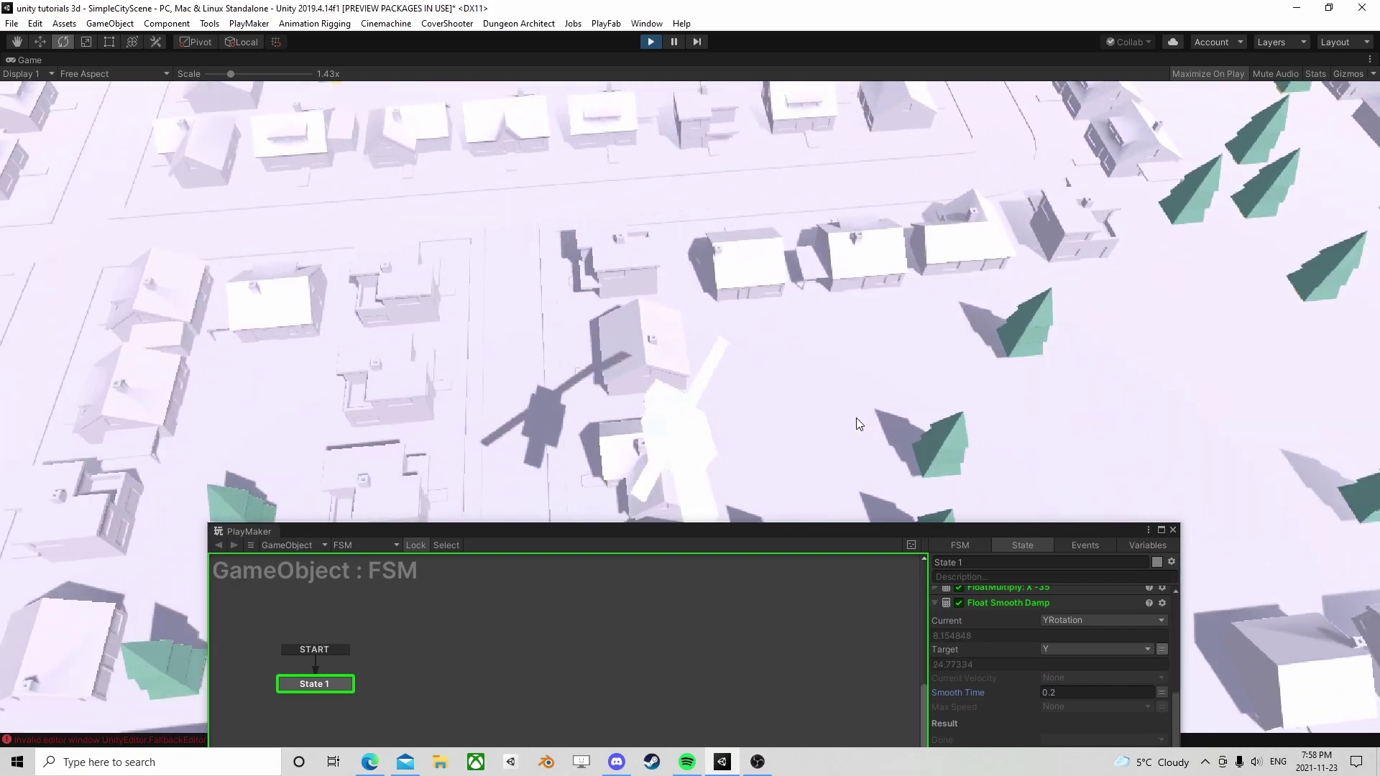
pyautogui.press('d')
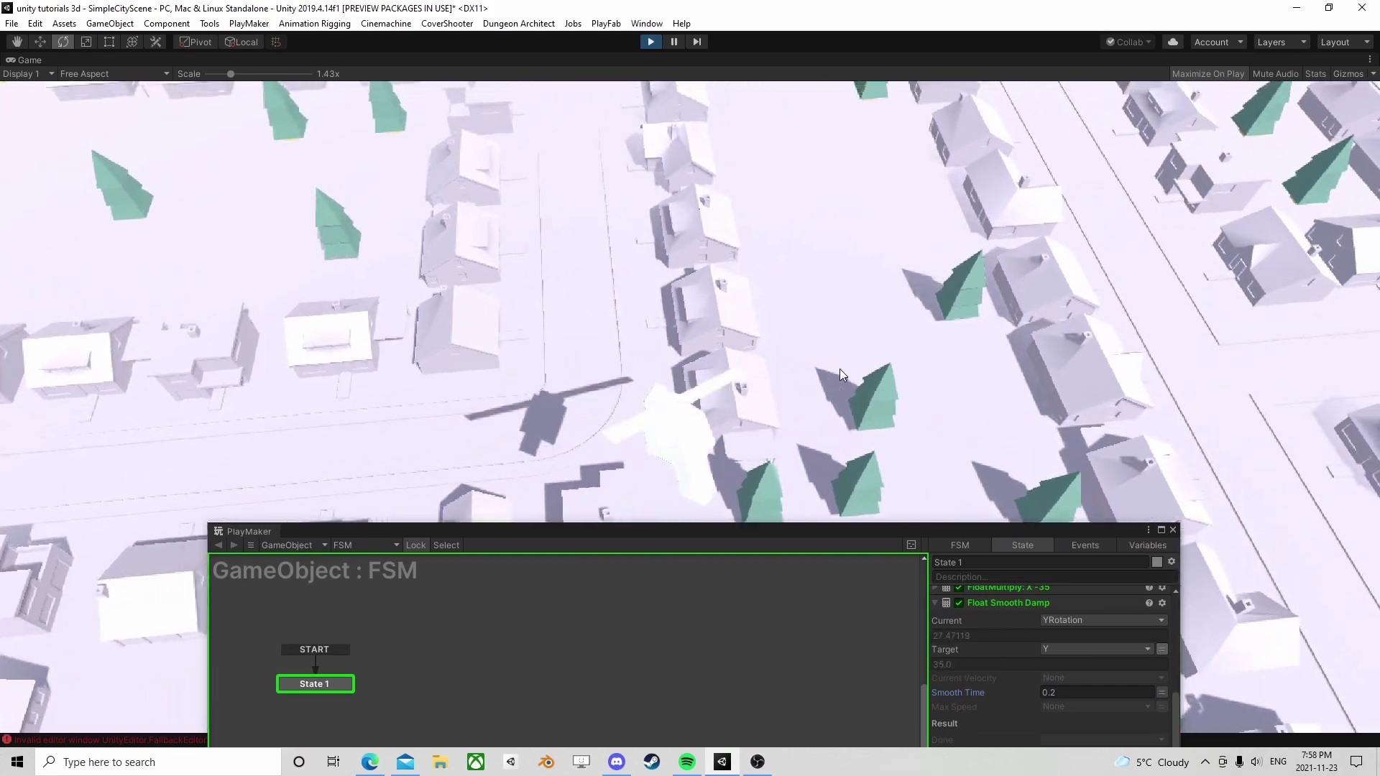
pyautogui.press('a')
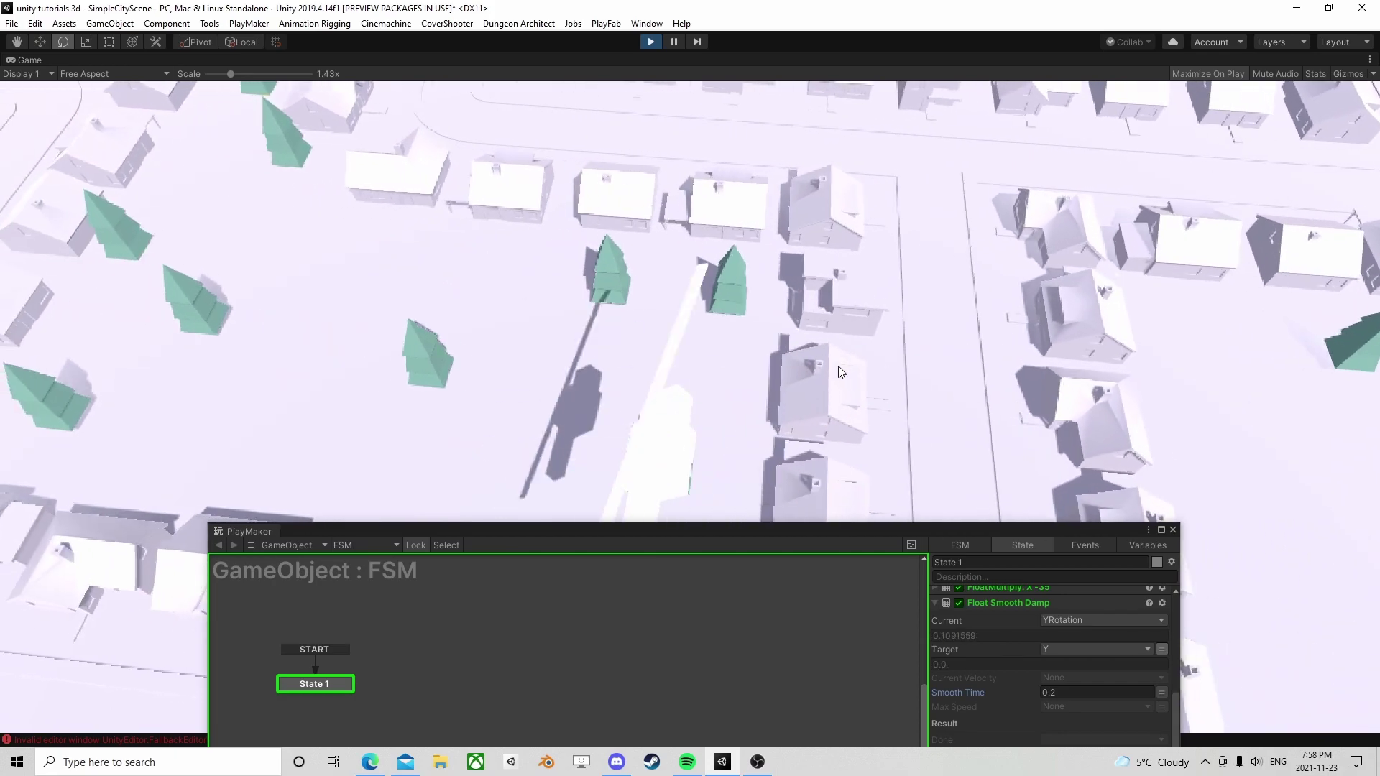
pyautogui.press('d')
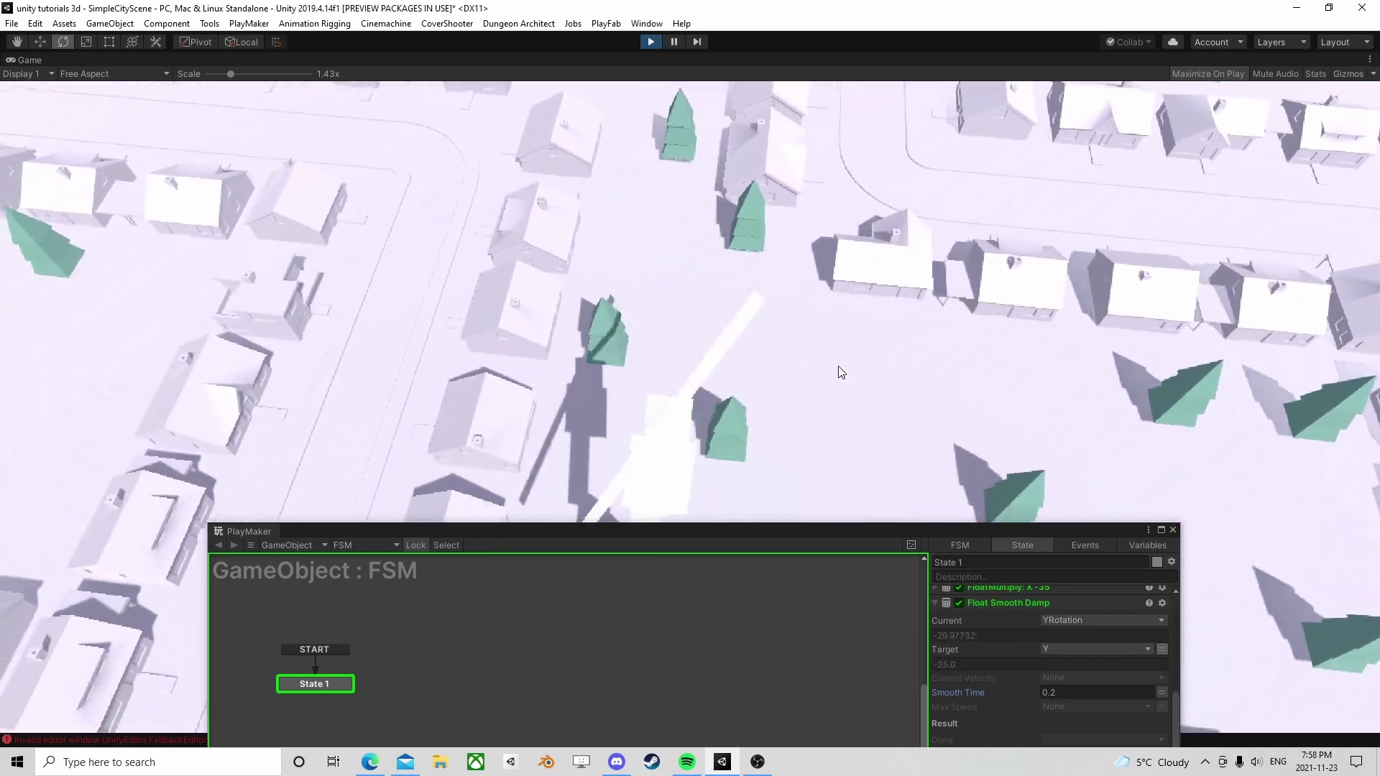
# Set the Smooth Time of both Float Smooth Damp actions, YRotation and Rotation, to 2 while the game is playing.
pyautogui.moveTo(935, 518); pyautogui.dragTo(777, 238)
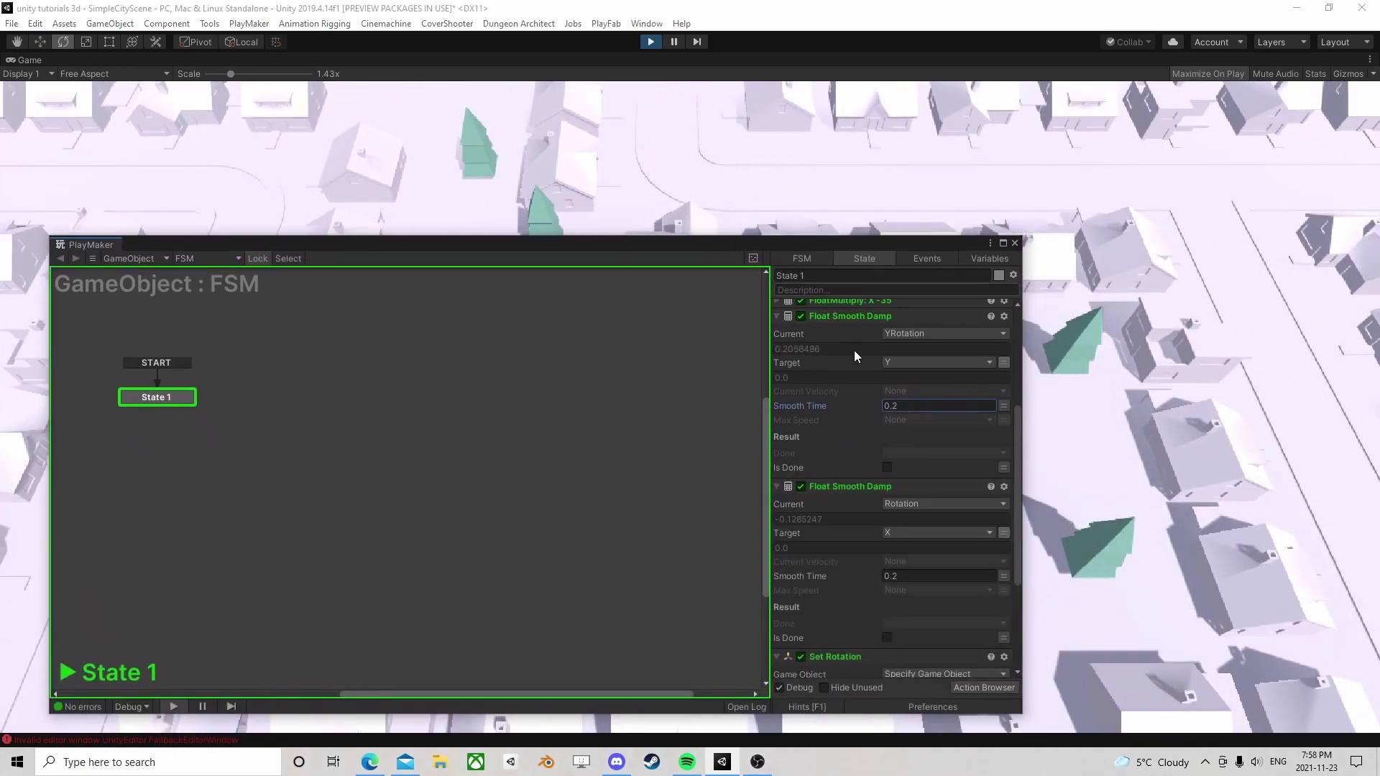
pyautogui.click(899, 405)
pyautogui.write('2')
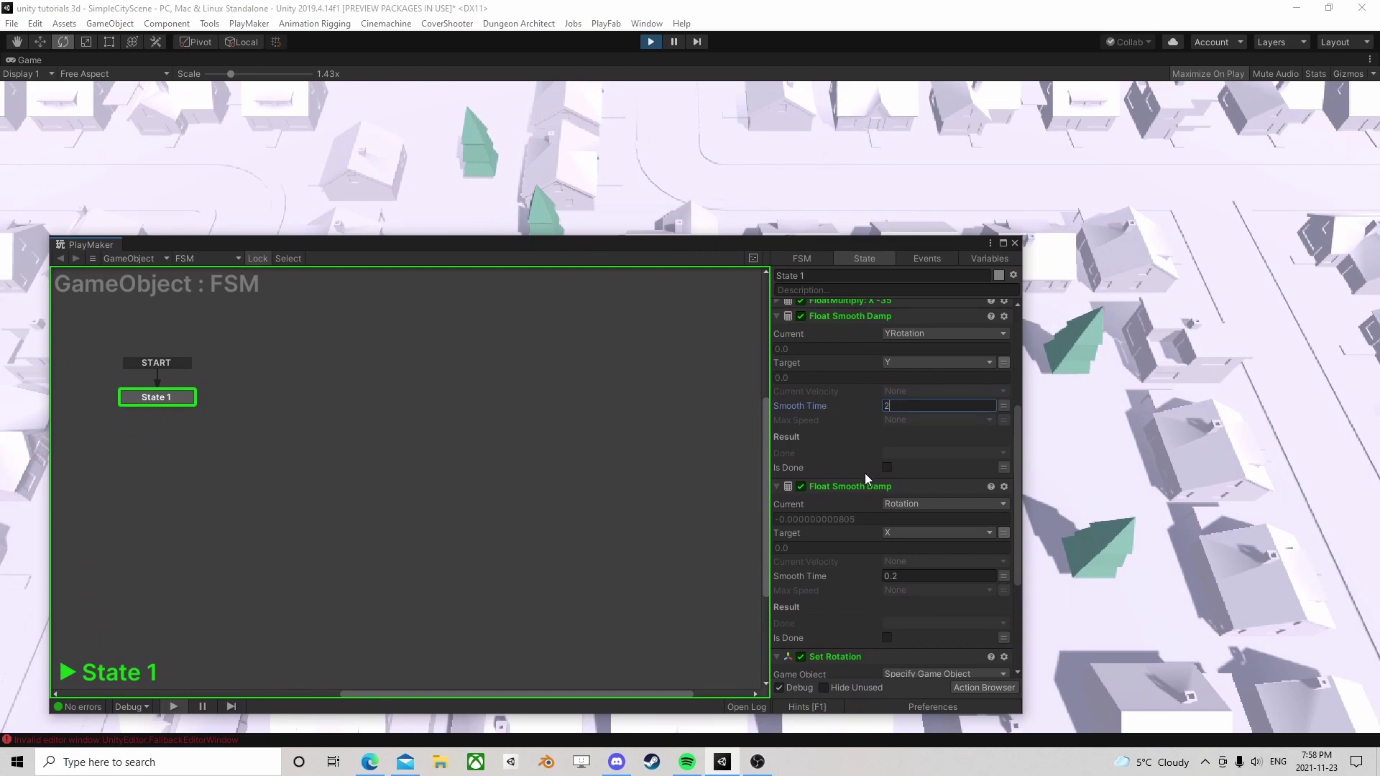
pyautogui.press('Tab')
pyautogui.write('2')
# Uncover the helicopter to test its tilt with the Smooth Time of 2, and stop playing the scene.
pyautogui.moveTo(865, 248); pyautogui.dragTo(890, 556)
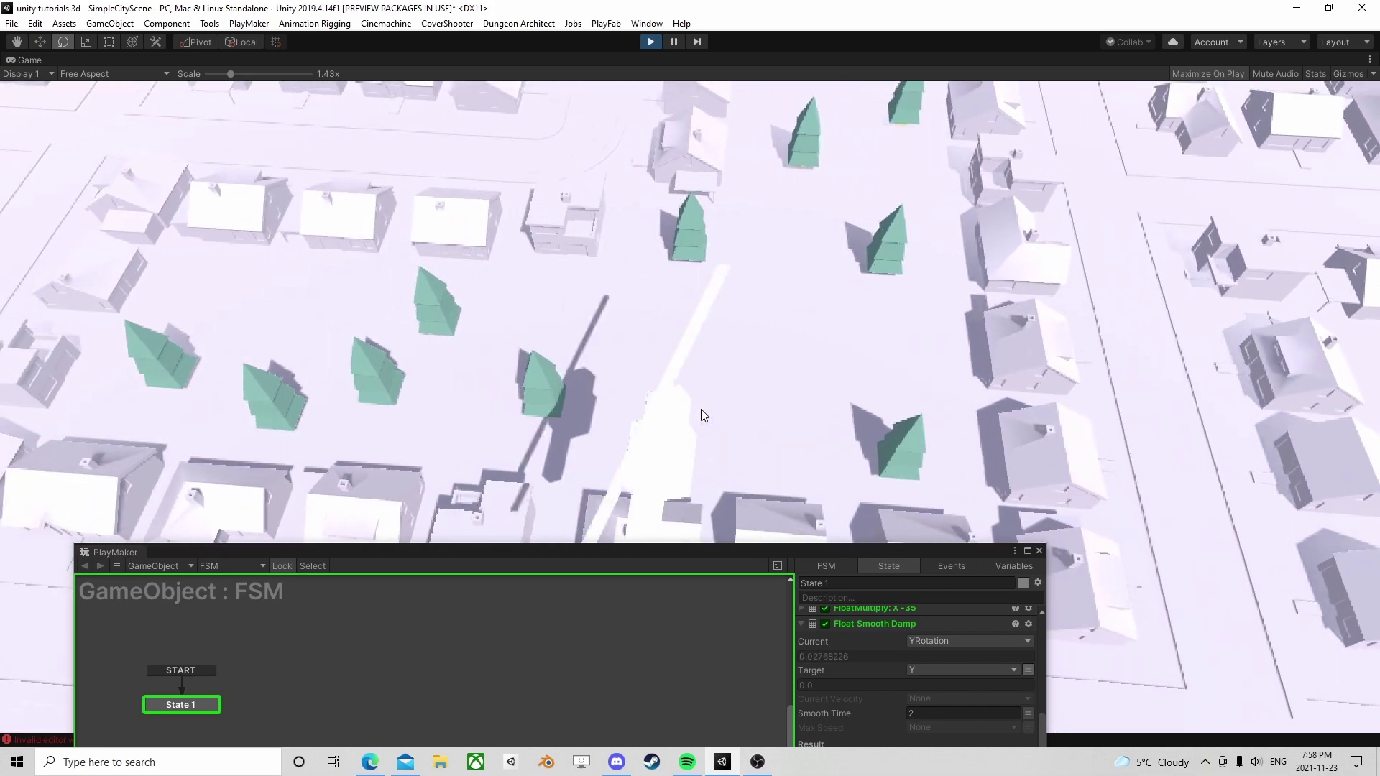
pyautogui.moveTo(762, 553); pyautogui.dragTo(979, 151)
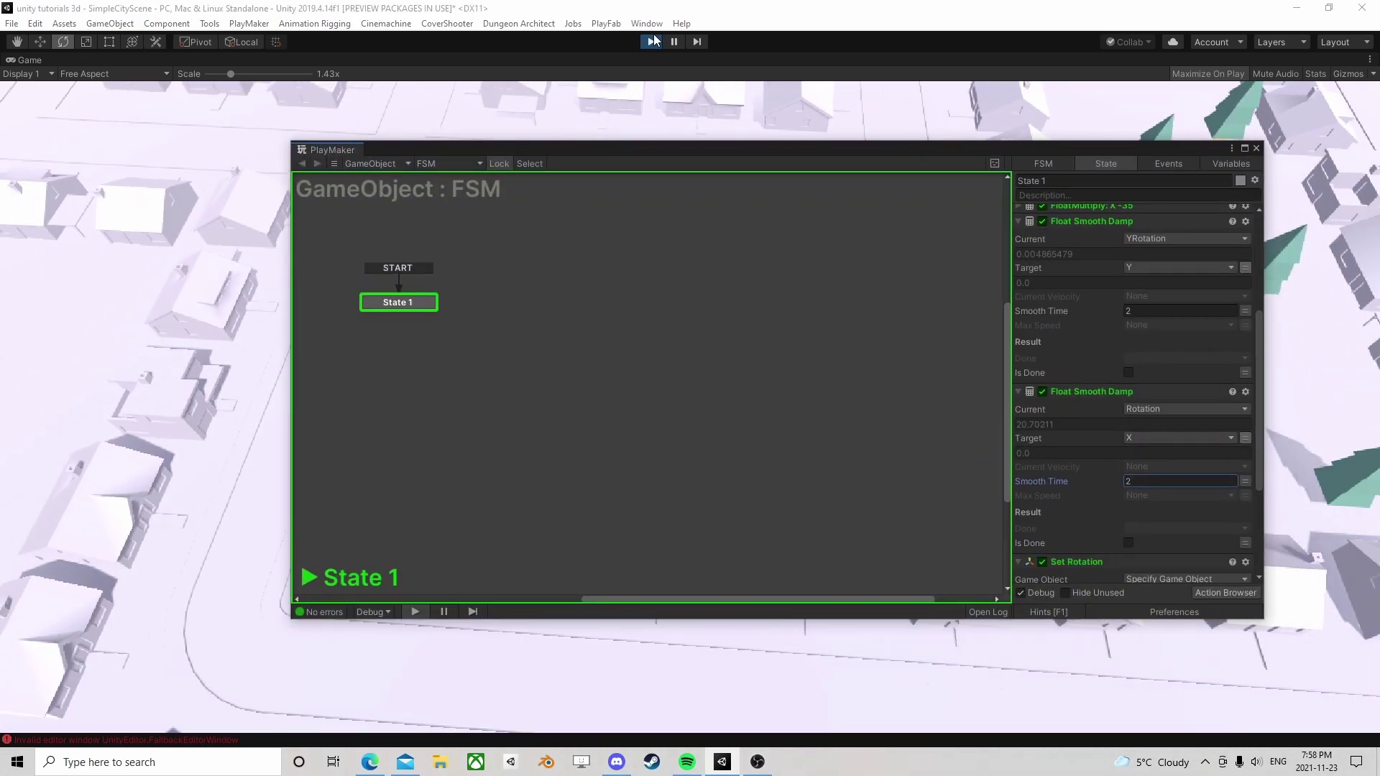
pyautogui.click(652, 41)
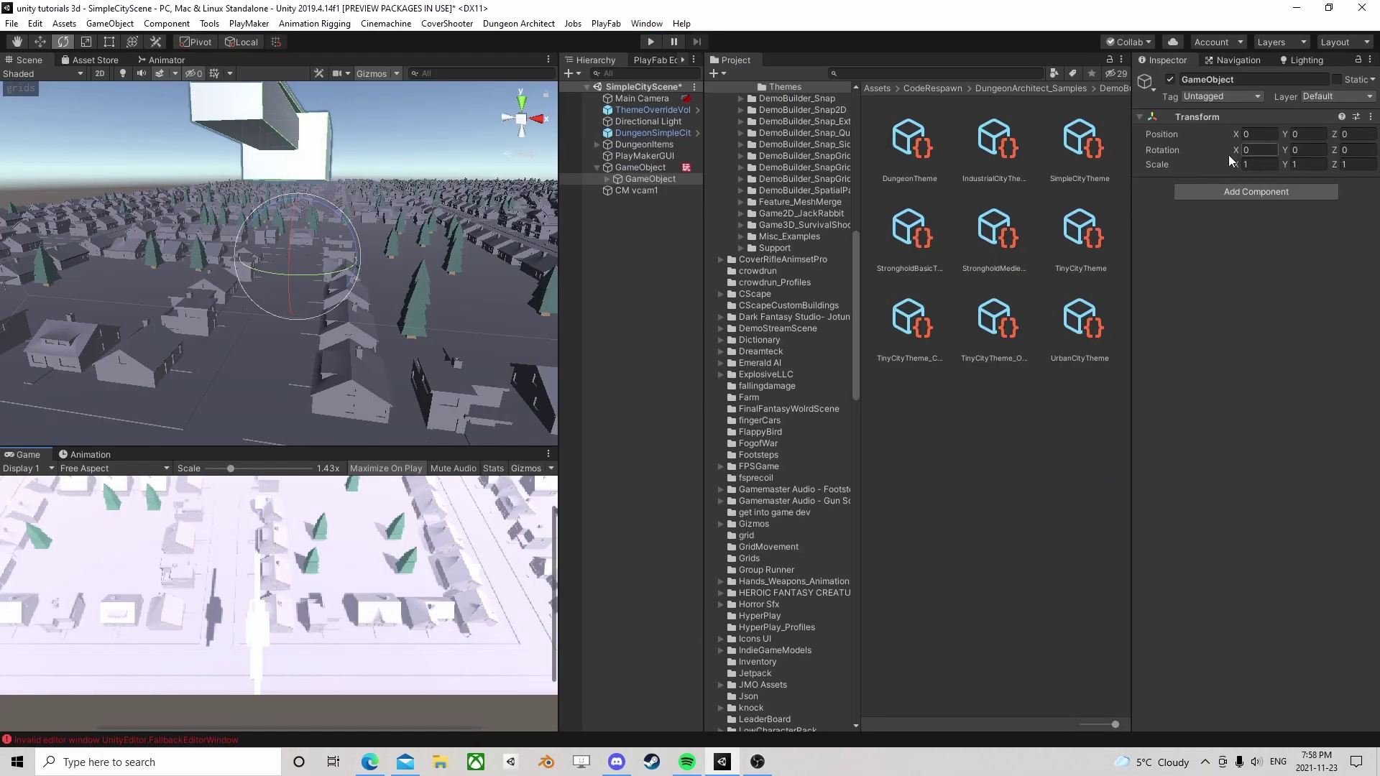
# Open the parent GameObject's move FSM for editing and place the PlayMaker window below the scene hierarchy.
pyautogui.click(634, 168)
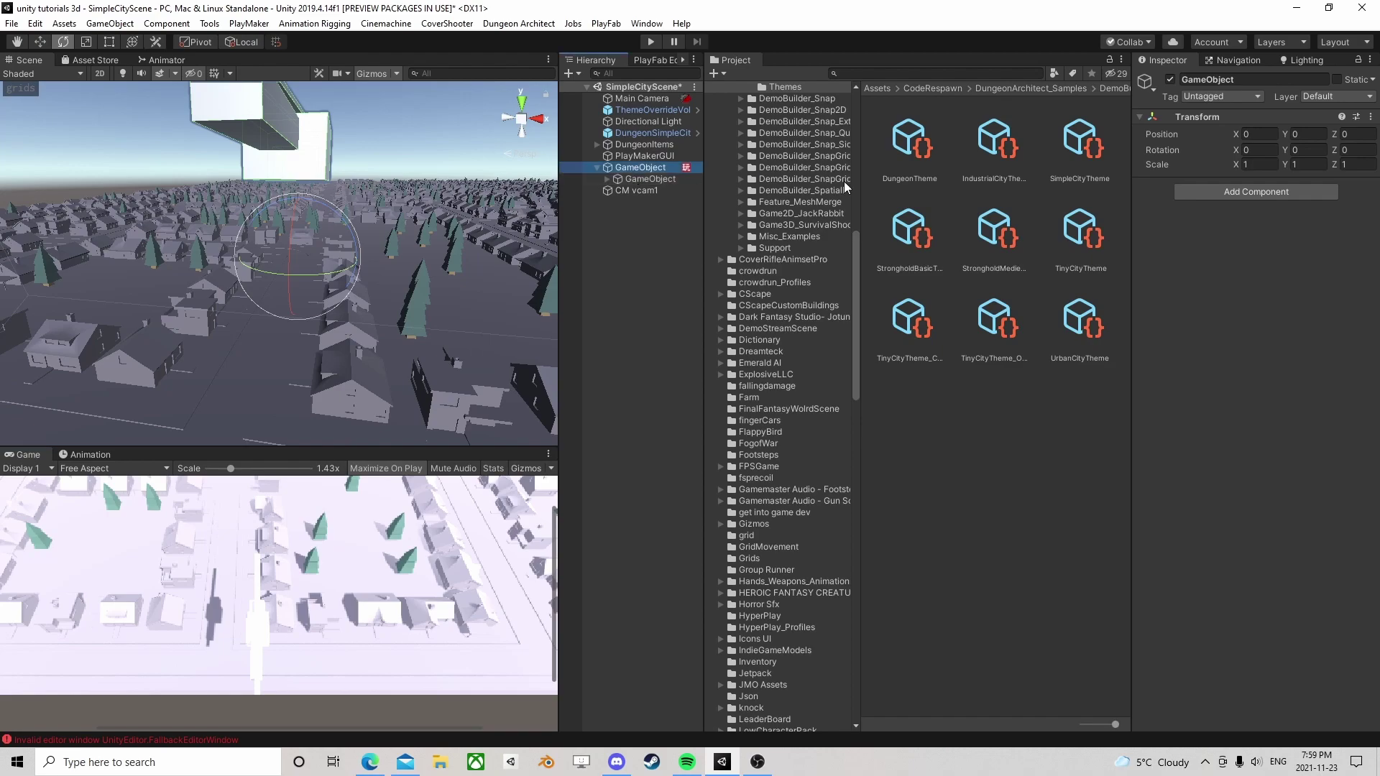
pyautogui.click(1357, 352)
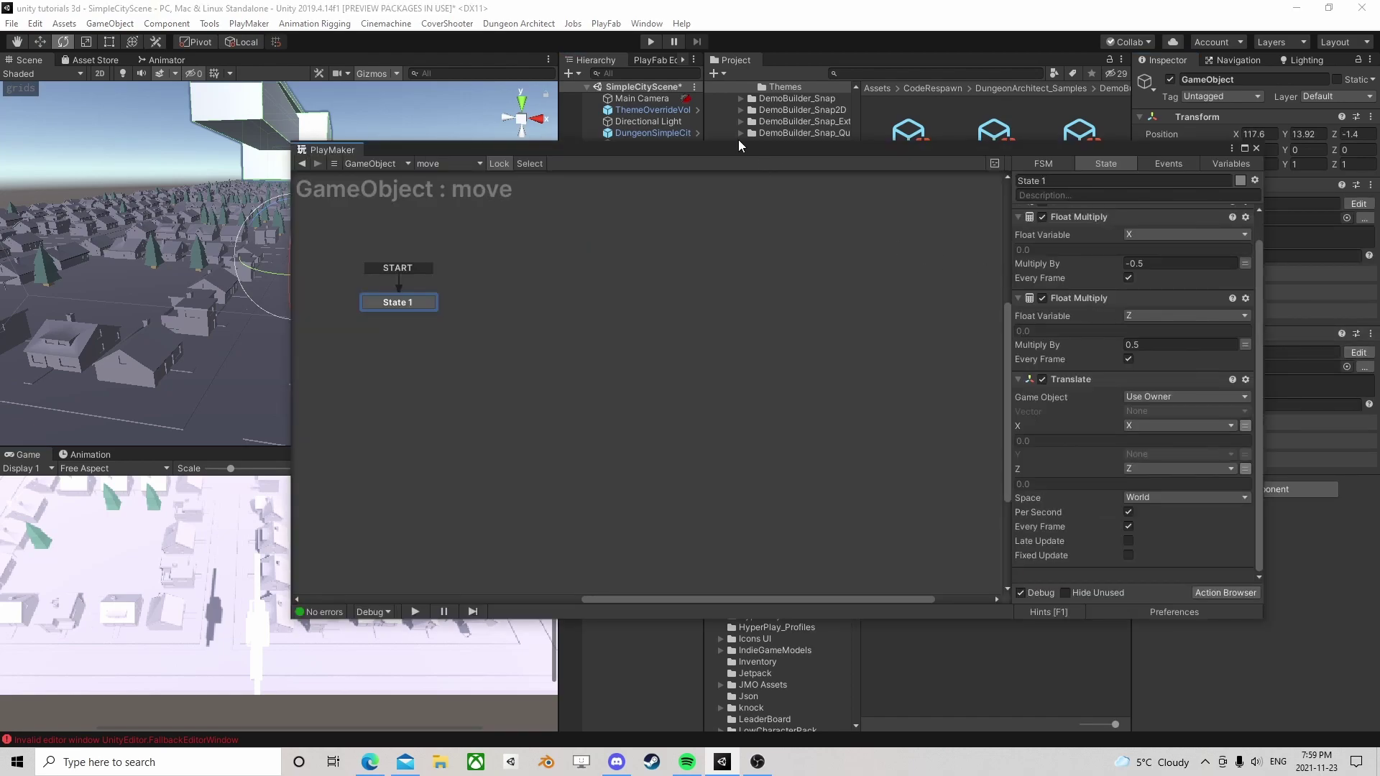
pyautogui.moveTo(733, 148); pyautogui.dragTo(749, 255)
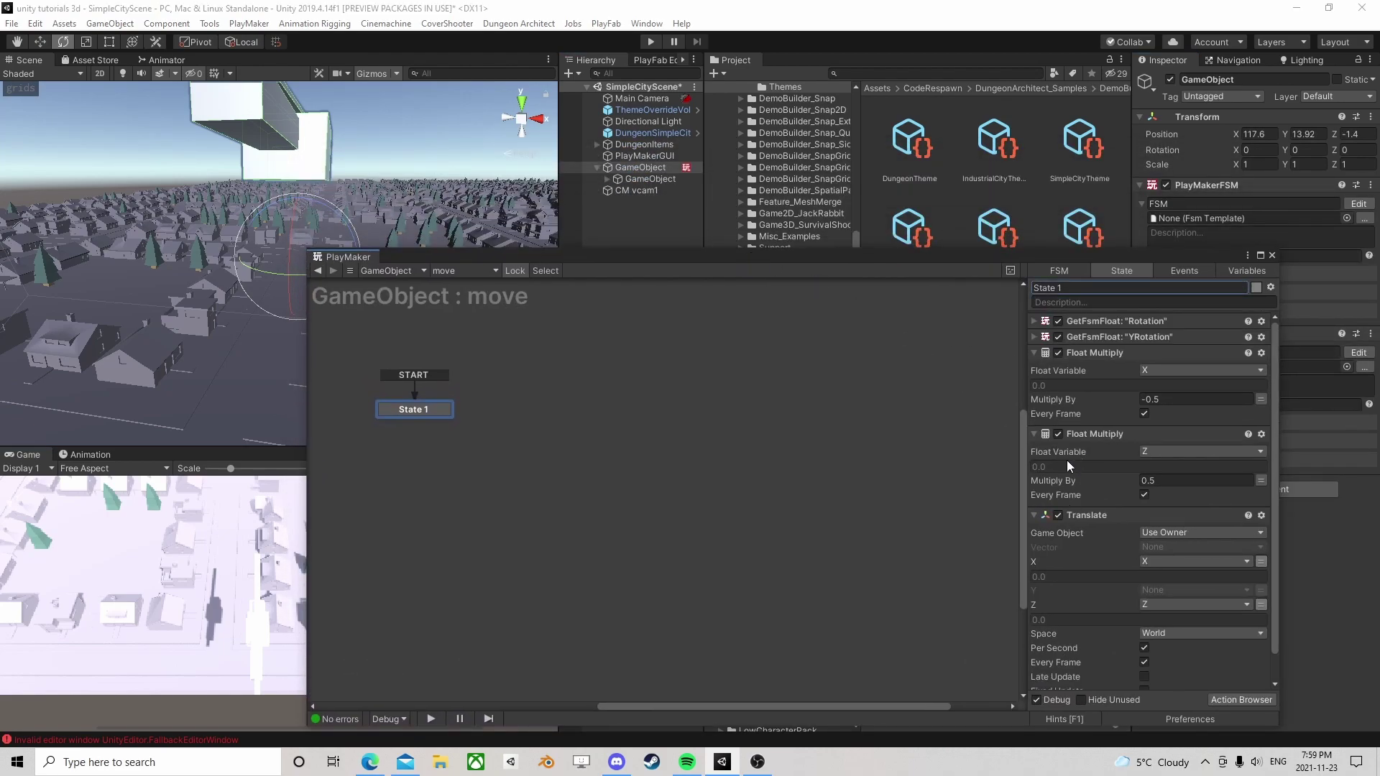
# Review the settings of the Rotation and YRotation Get Fsm Float actions and select the X variable's Float Multiply action.
pyautogui.click(1032, 321)
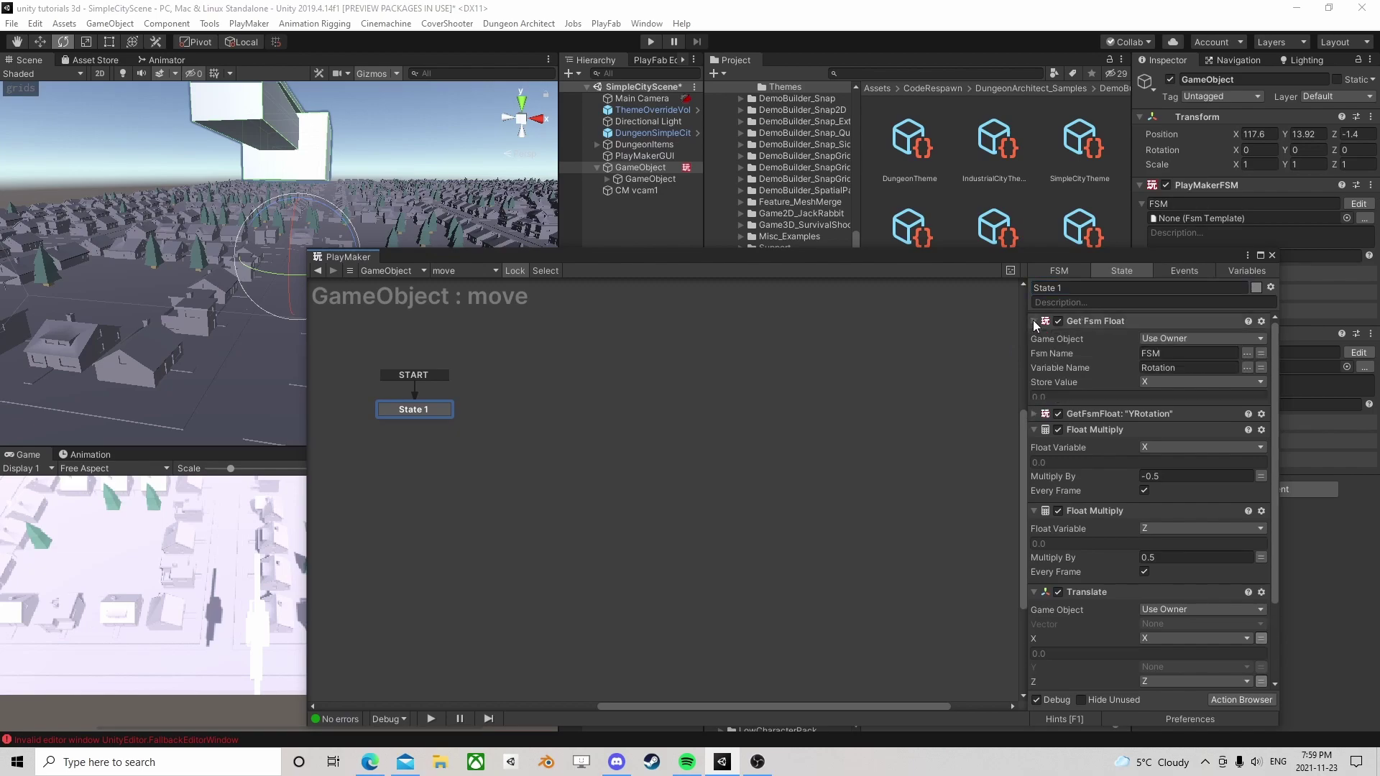
pyautogui.click(1159, 369)
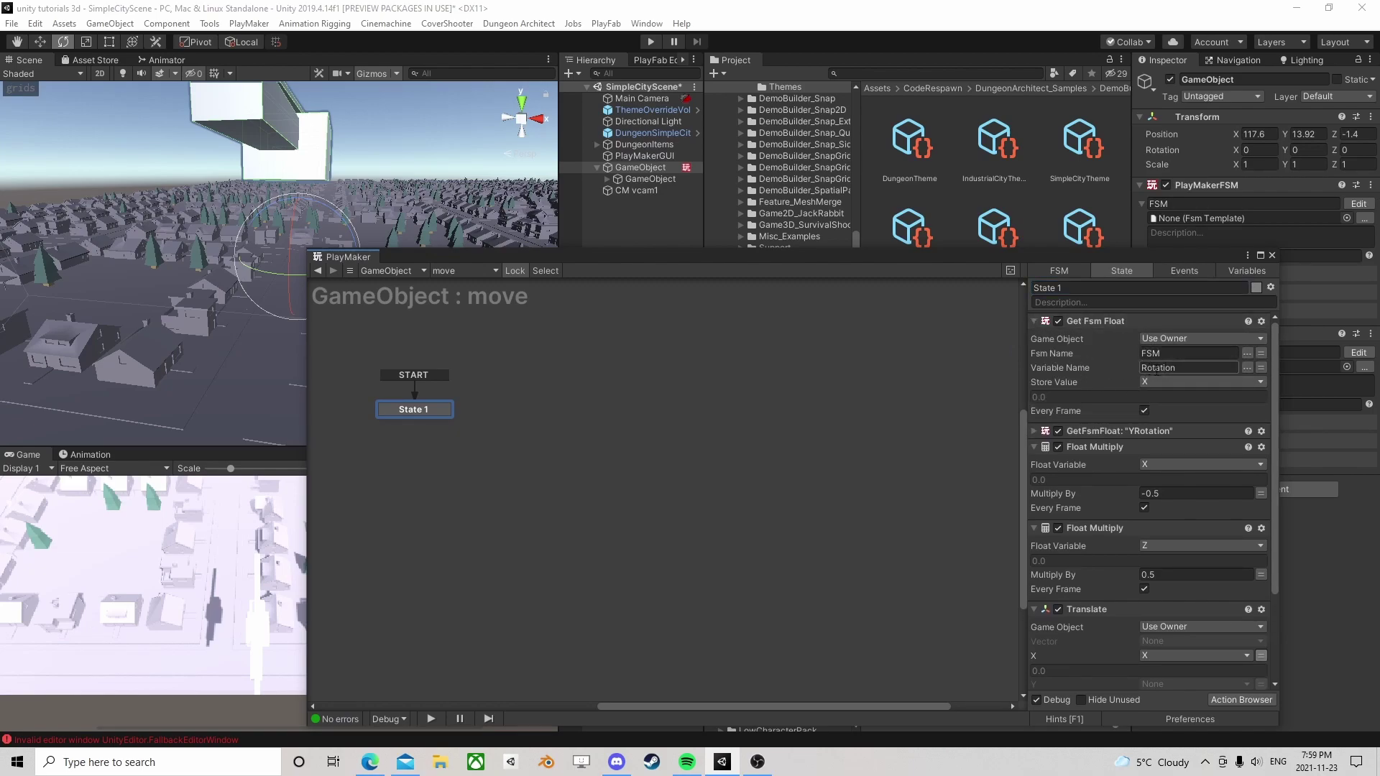
pyautogui.click(1033, 431)
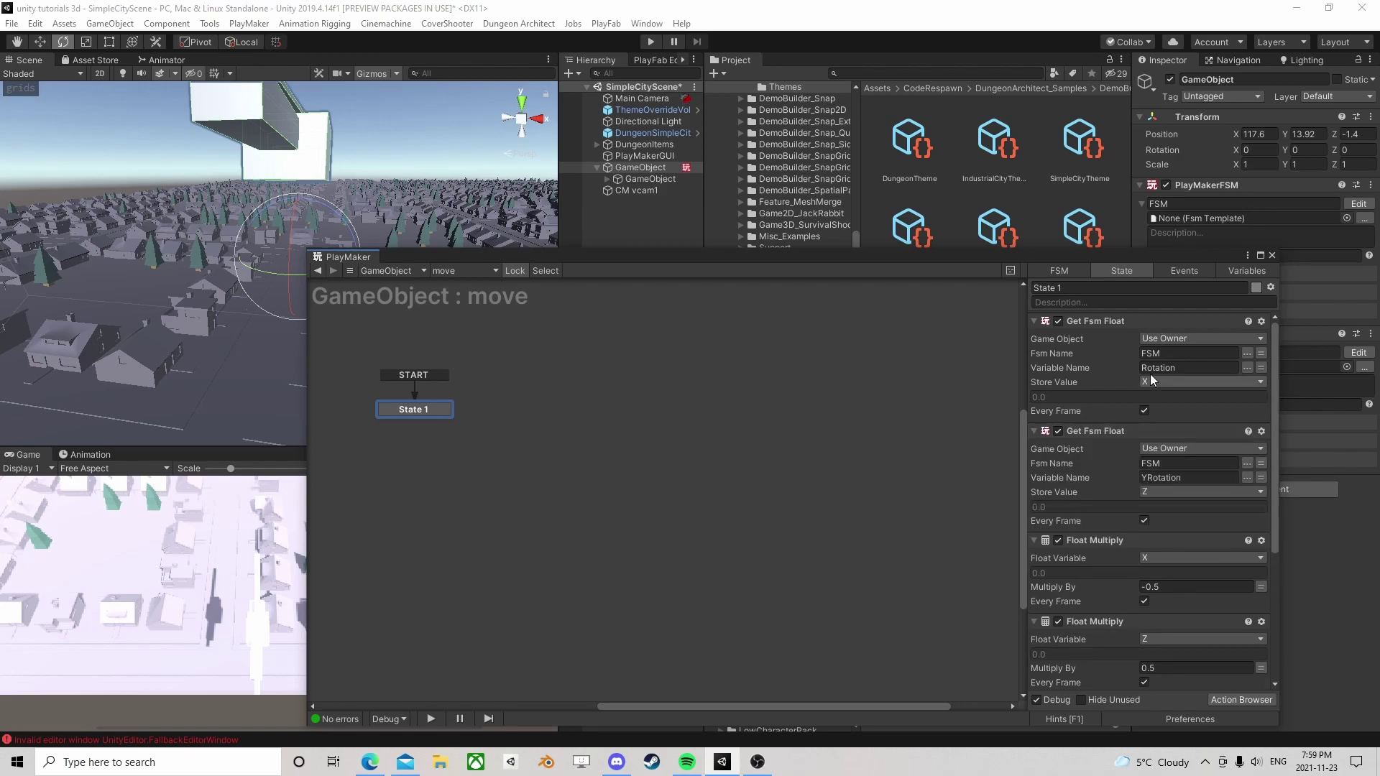
pyautogui.click(1033, 322)
pyautogui.click(1033, 337)
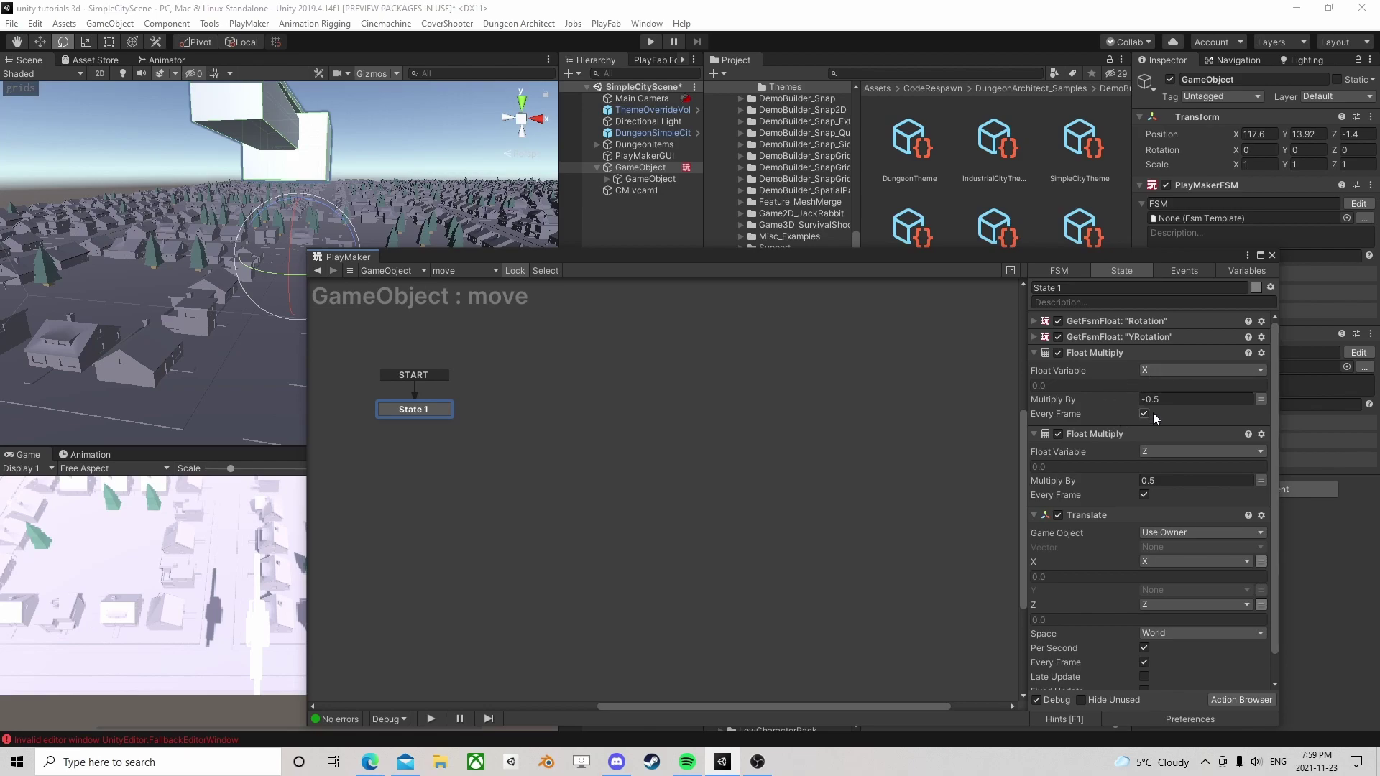
pyautogui.click(1103, 356)
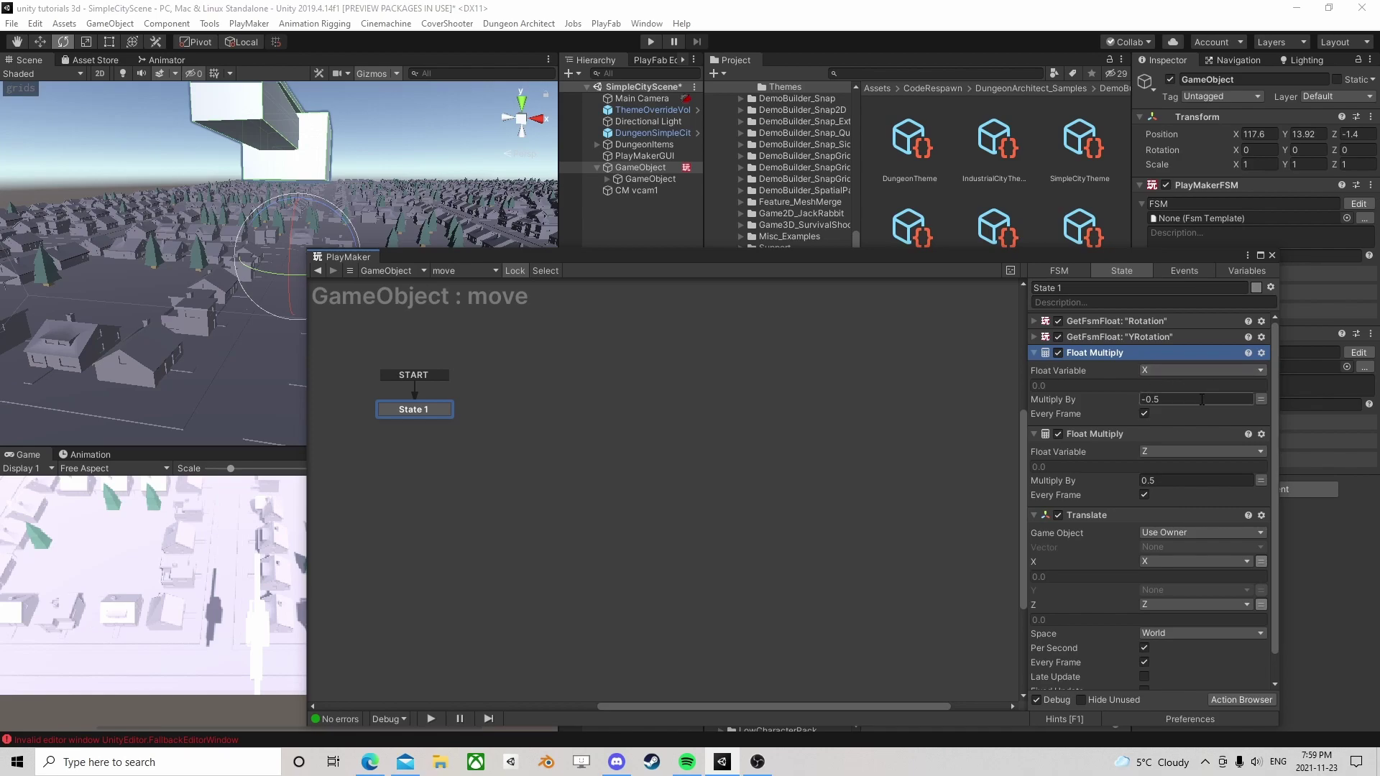
# In the move FSM, set Multiply By to -5 for the X variable's Float Multiply and 5 for the Z variable's.
pyautogui.scroll(-1, 1068, 393)
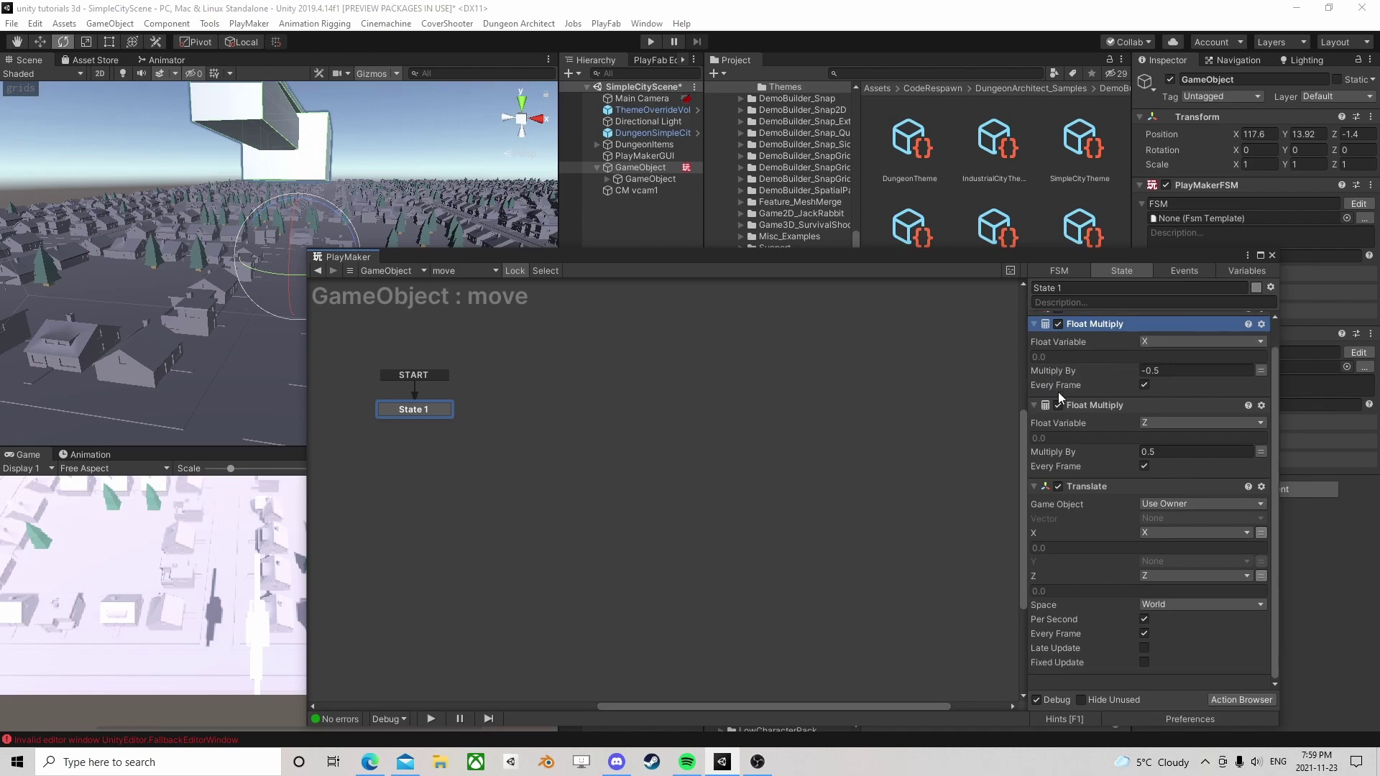
pyautogui.click(1162, 370)
pyautogui.click(1165, 437)
pyautogui.write('-5')
pyautogui.click(1148, 452)
pyautogui.write('5')
# Play-test the helicopter's movement twice with the multipliers -5 and 5, keeping the PlayMaker window clear of it, and stop the scene.
pyautogui.moveTo(819, 259); pyautogui.dragTo(916, 120)
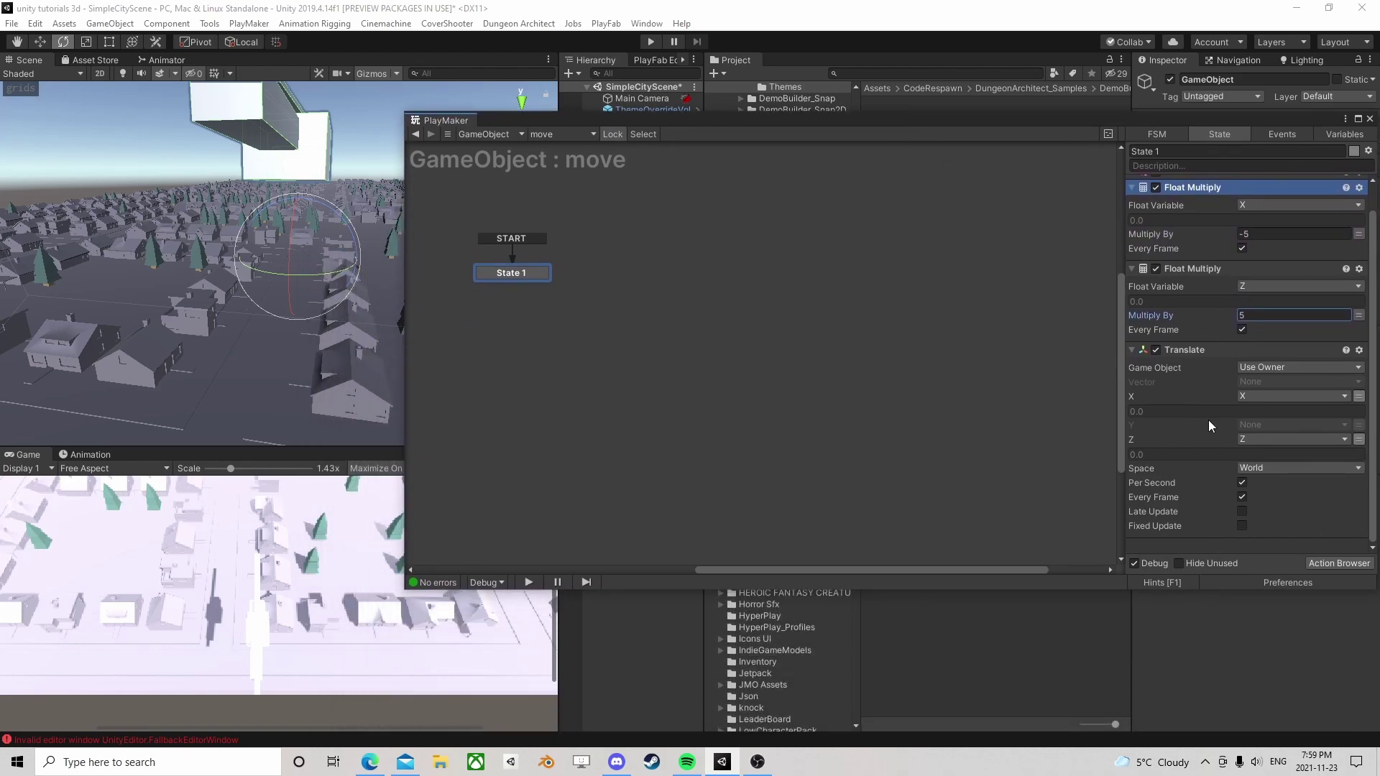
pyautogui.hotkey('ctrl', 'p')
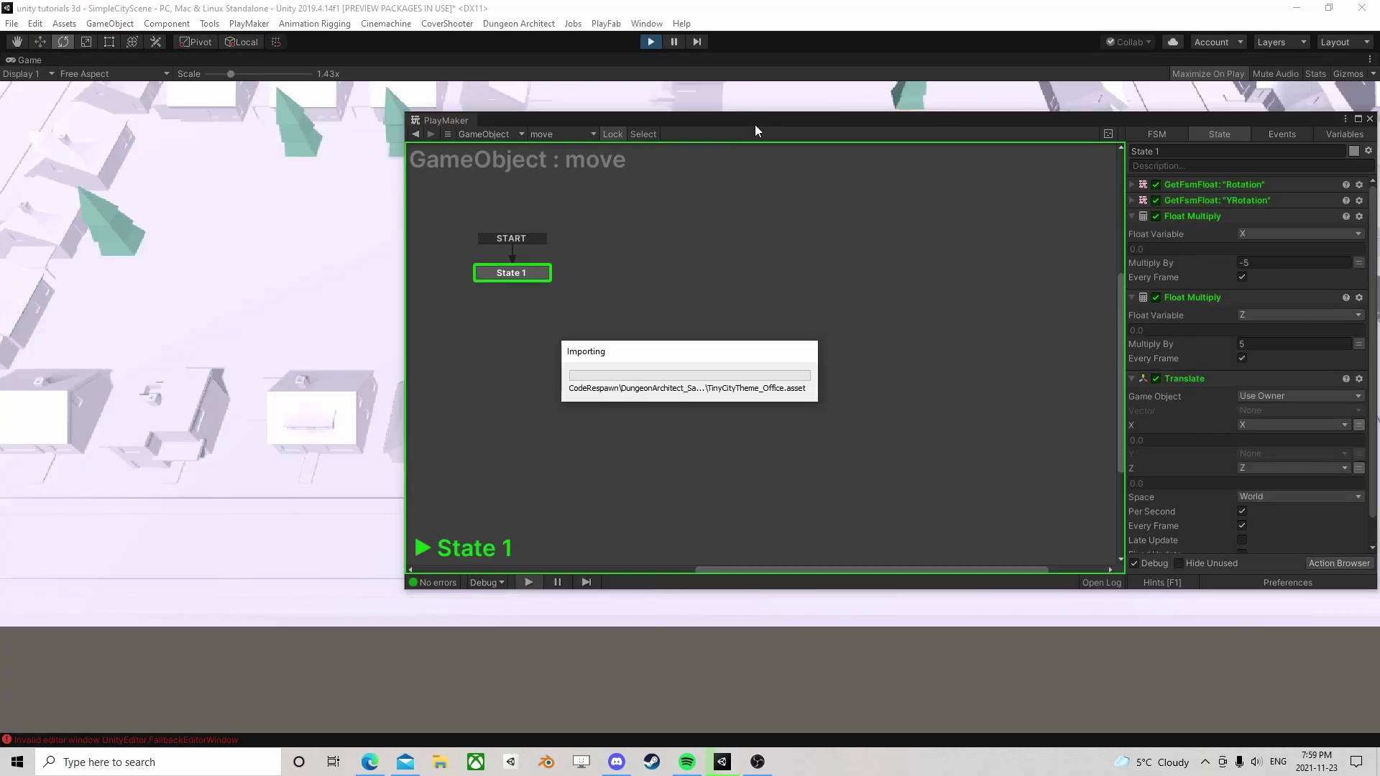
pyautogui.moveTo(779, 123); pyautogui.dragTo(457, 451)
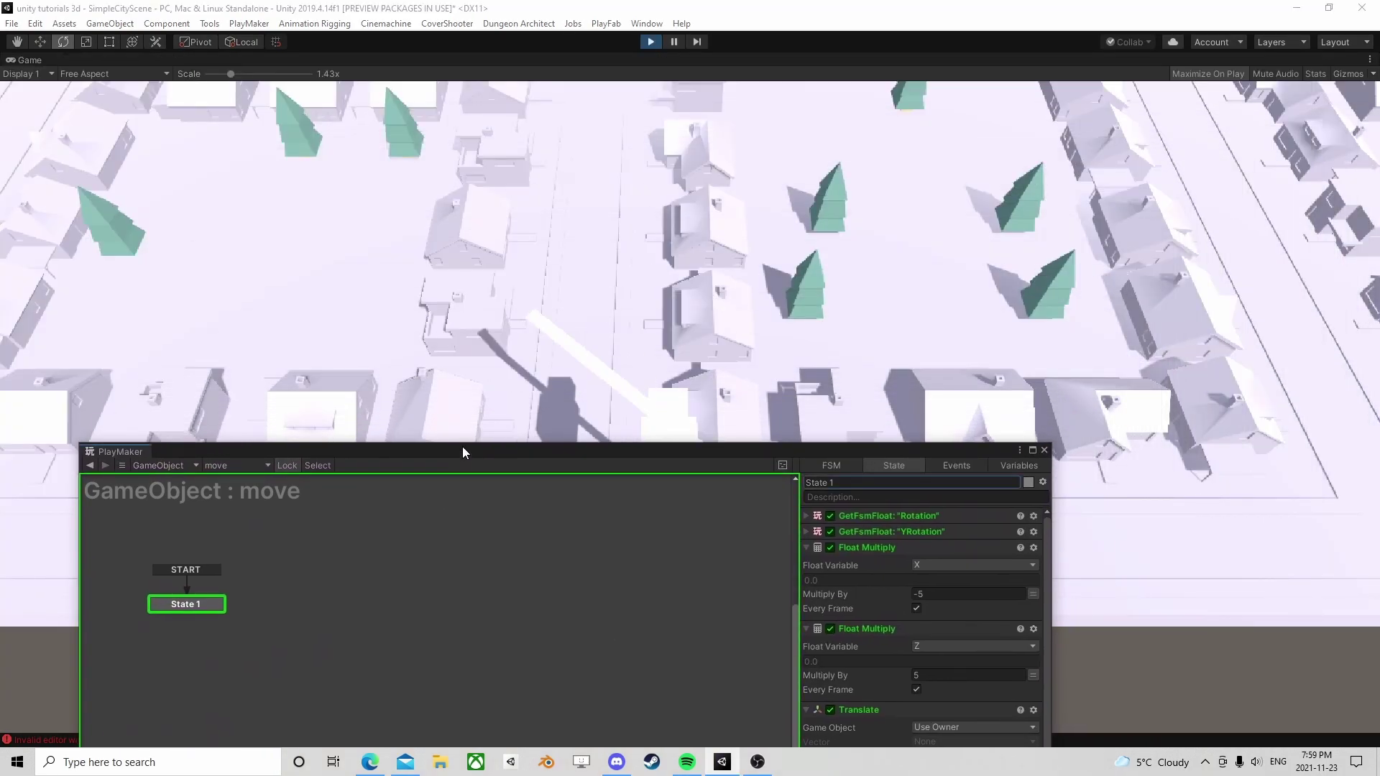
pyautogui.click(694, 307)
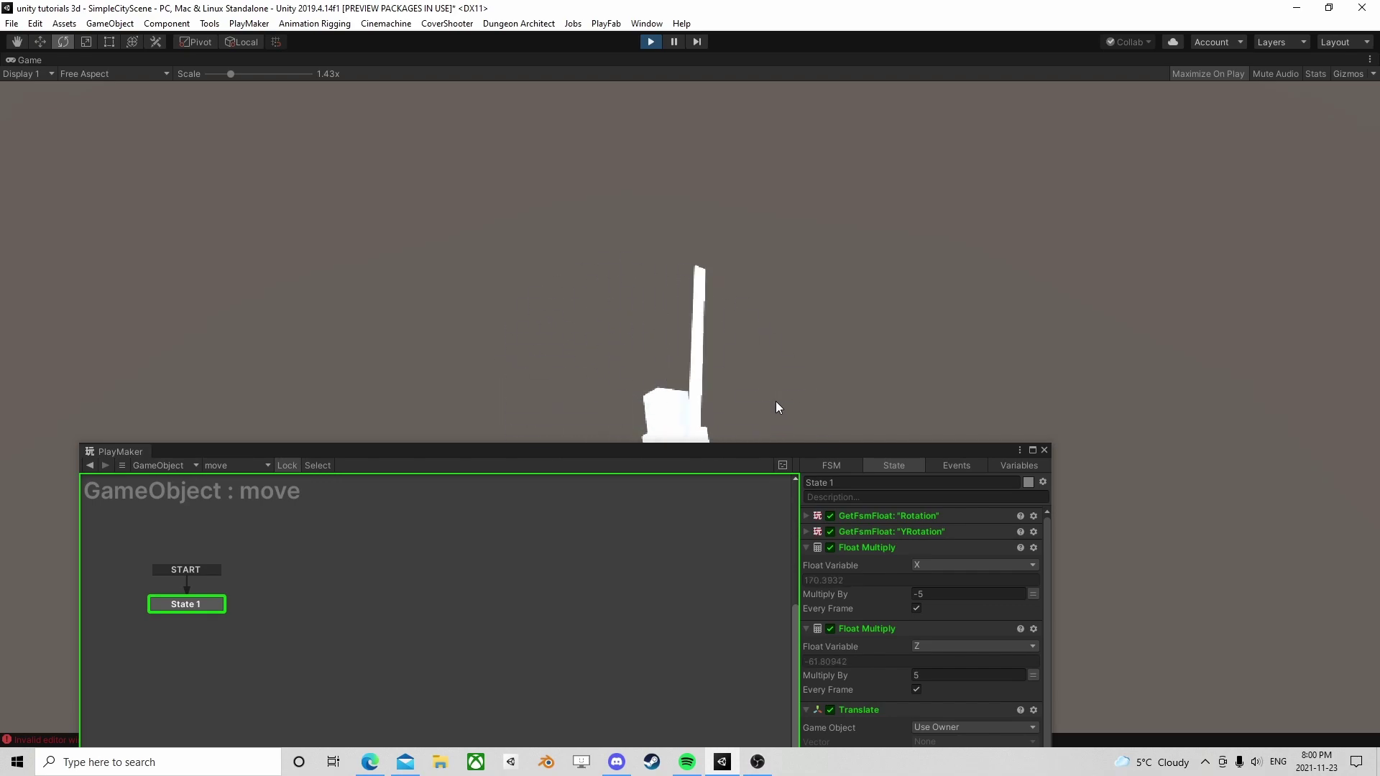
pyautogui.click(652, 41)
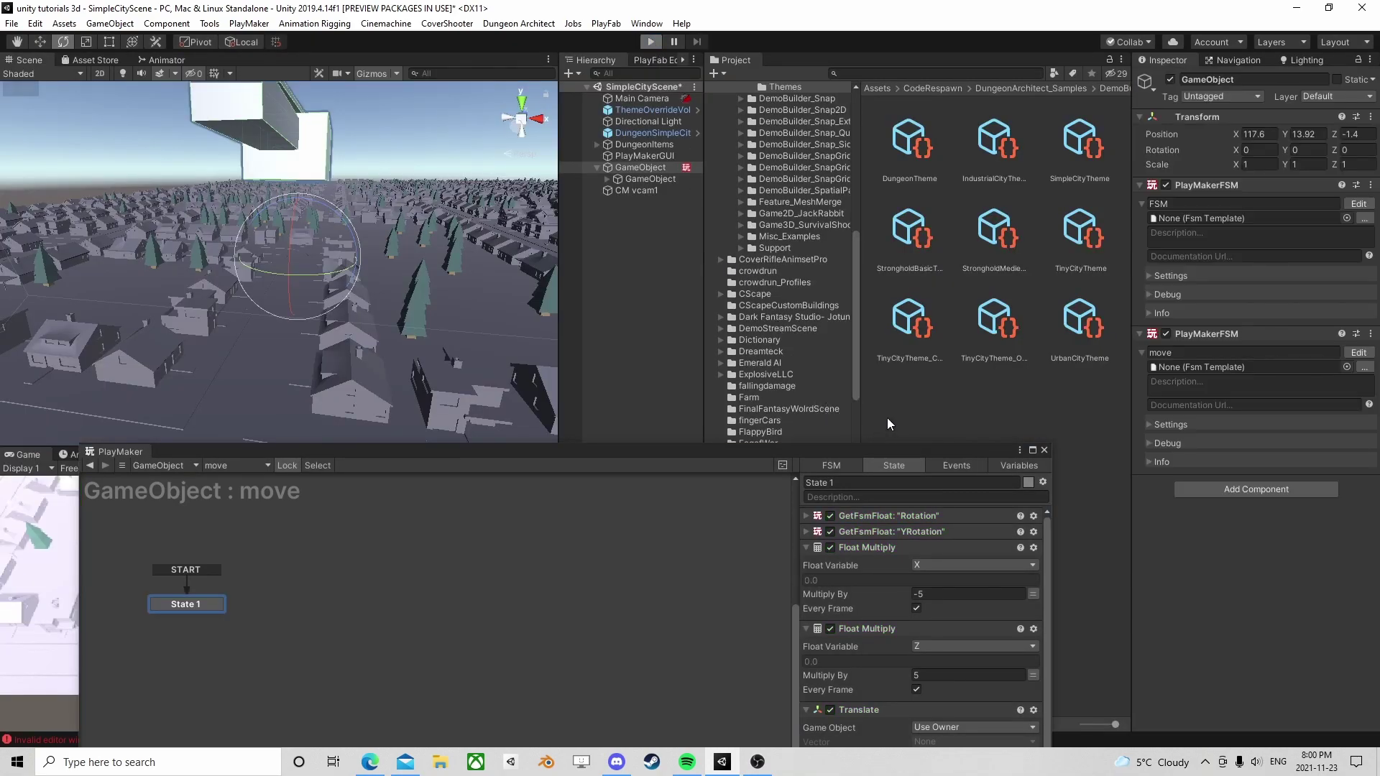
pyautogui.hotkey('ctrl', 'p')
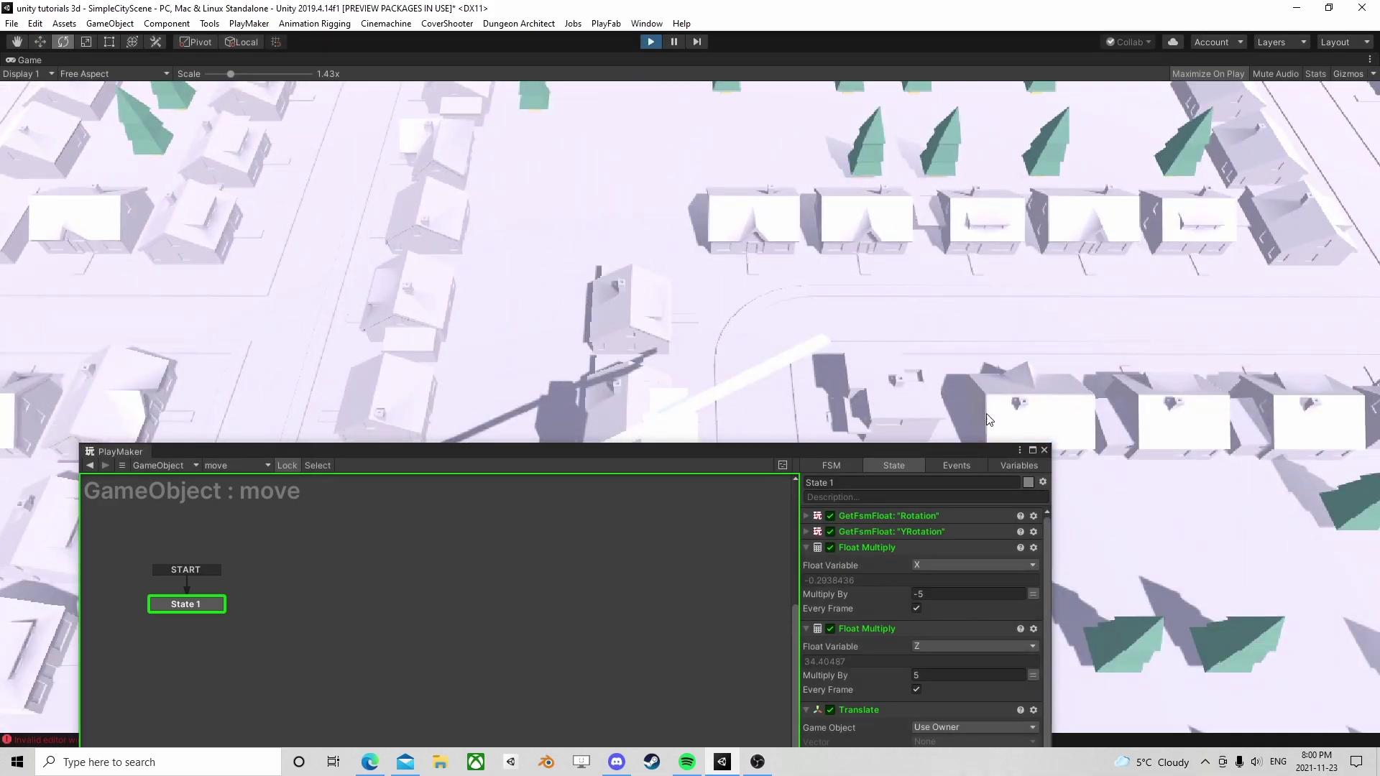
pyautogui.click(650, 41)
# Open the parent GameObject's rotation FSM and set the Smooth Time of both Float Smooth Damp actions, YRotation and Rotation, to 1.
pyautogui.moveTo(920, 456); pyautogui.dragTo(867, 201)
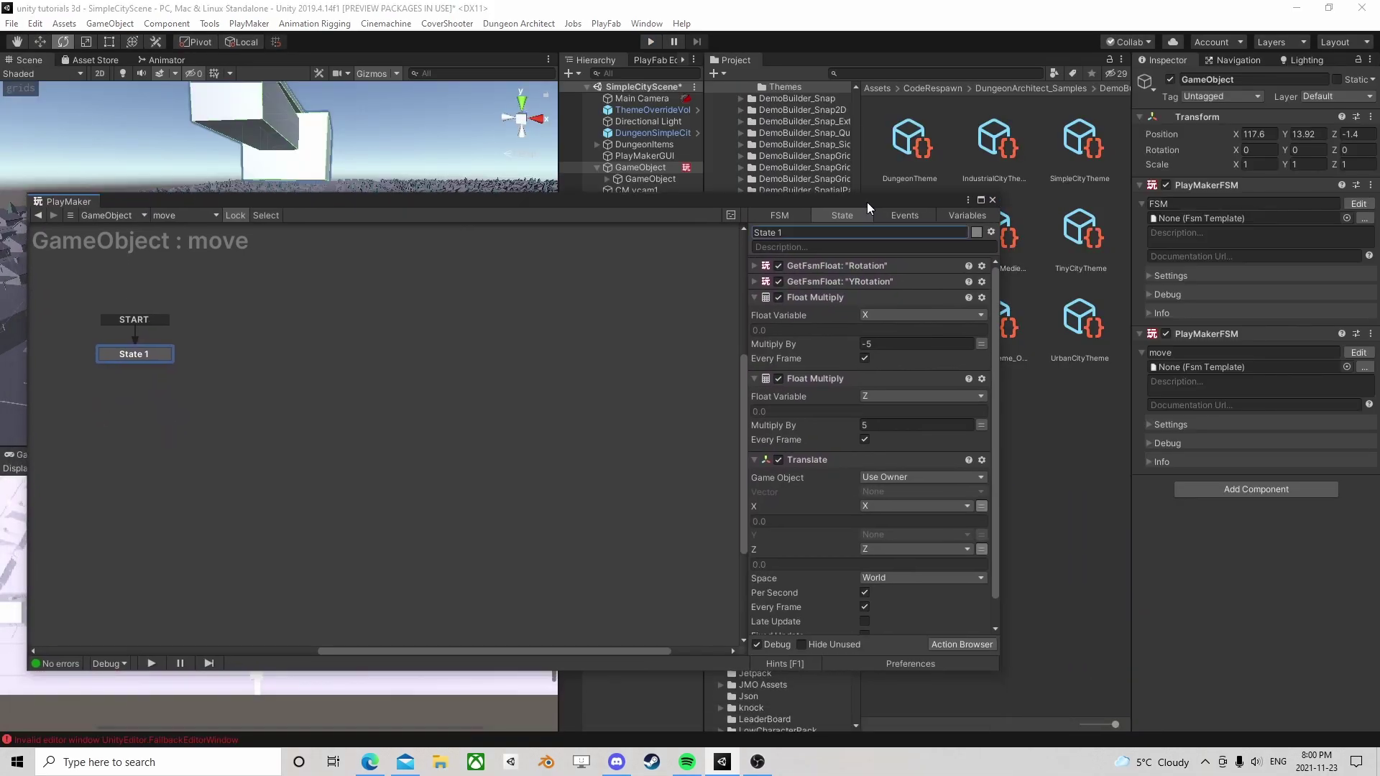
pyautogui.click(1353, 218)
pyautogui.scroll(-6, 864, 450)
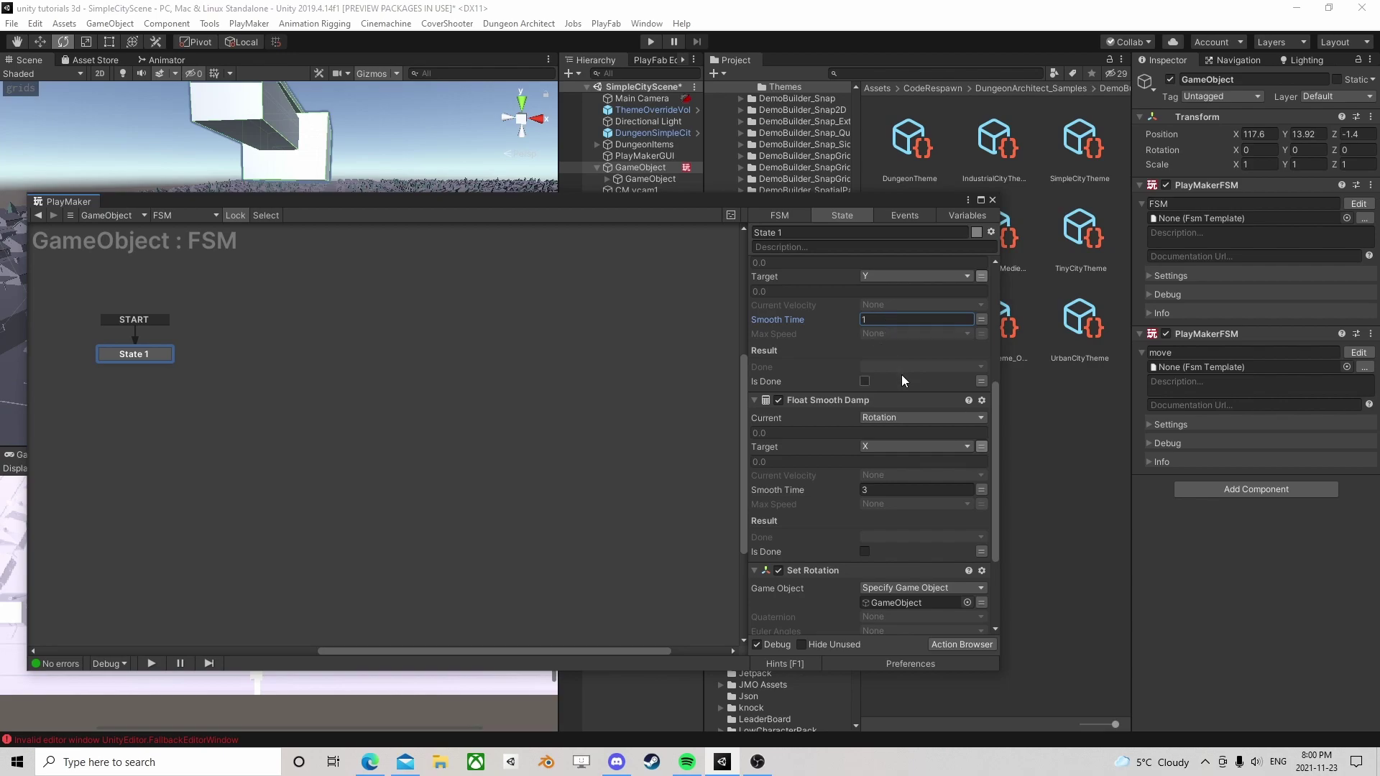
pyautogui.scroll(-2, 882, 438)
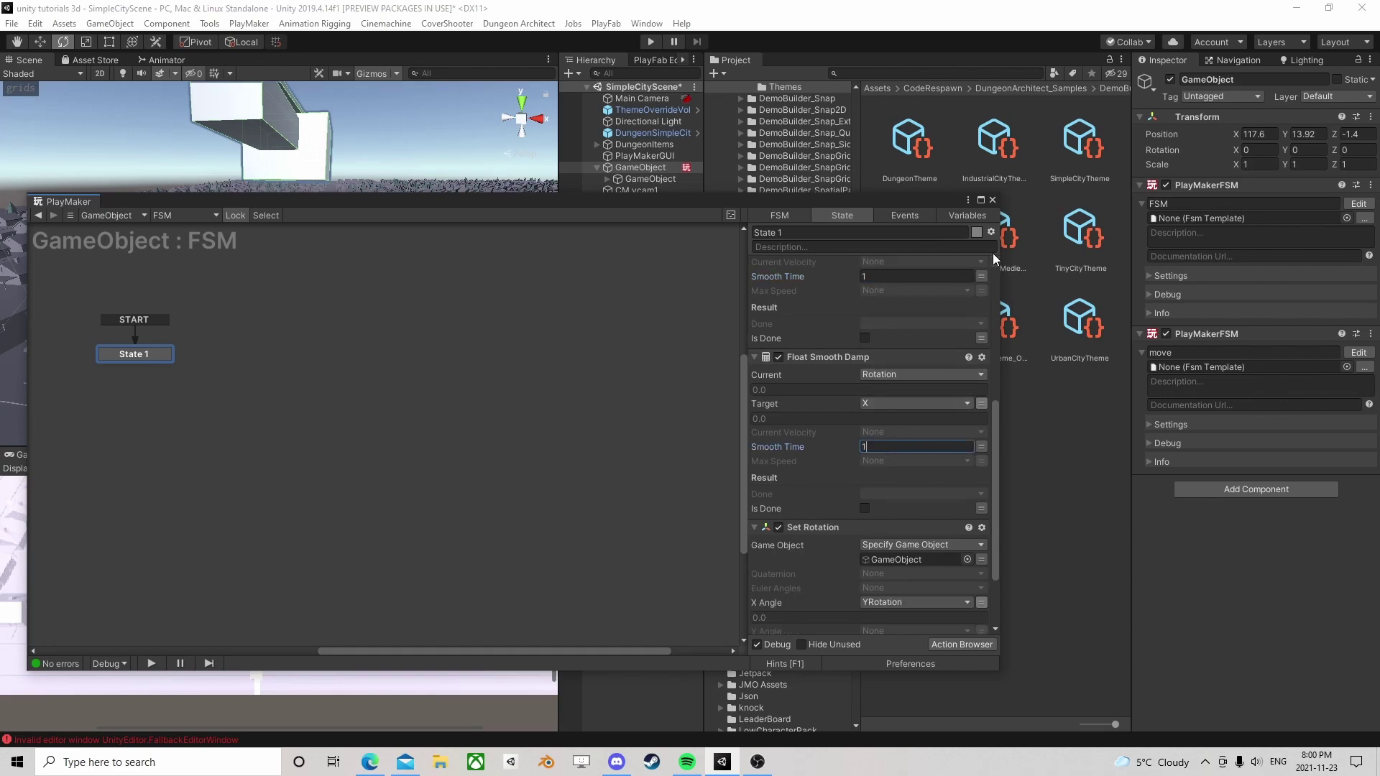
# Return to the move FSM and set Multiply By to 3 for the Z variable and -3 for the X variable.
pyautogui.click(993, 200)
pyautogui.click(1356, 353)
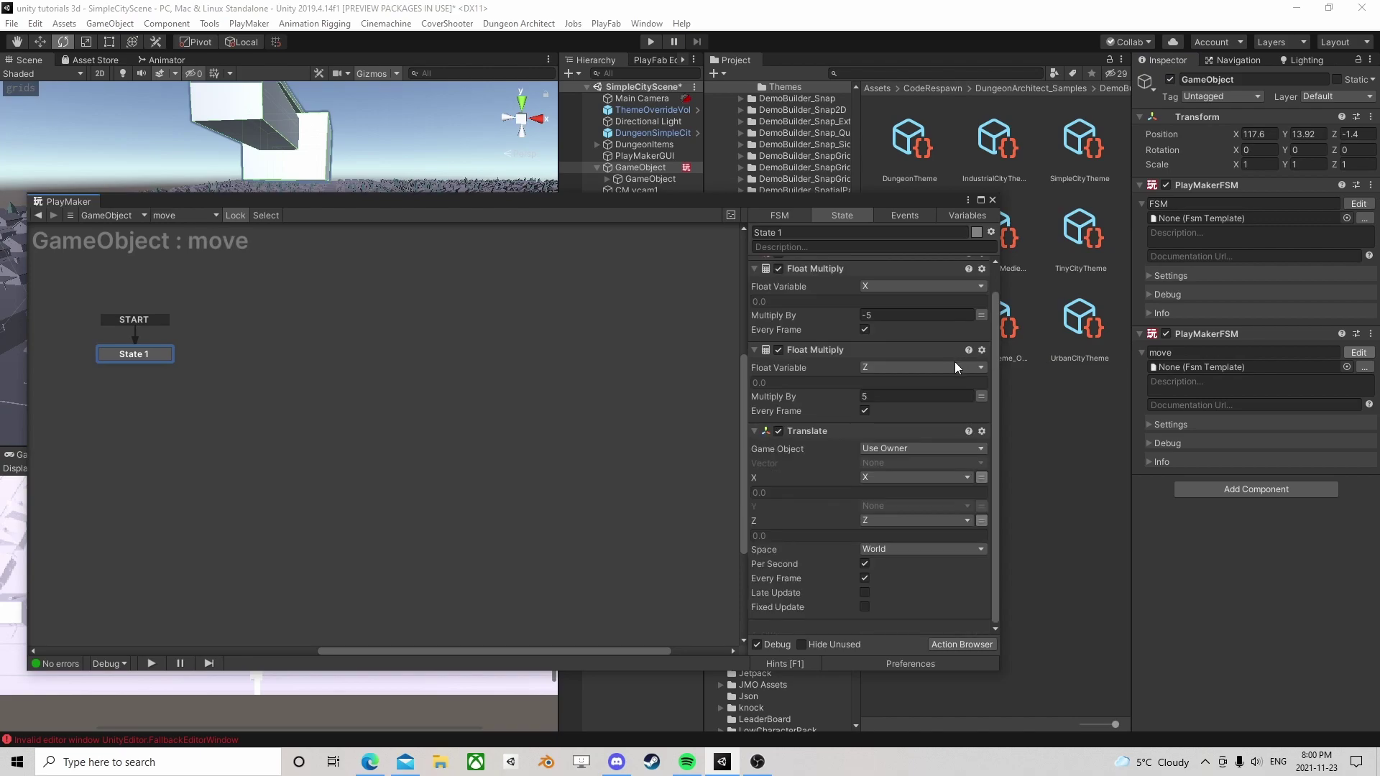
pyautogui.click(891, 395)
pyautogui.click(868, 315)
pyautogui.write('-3')
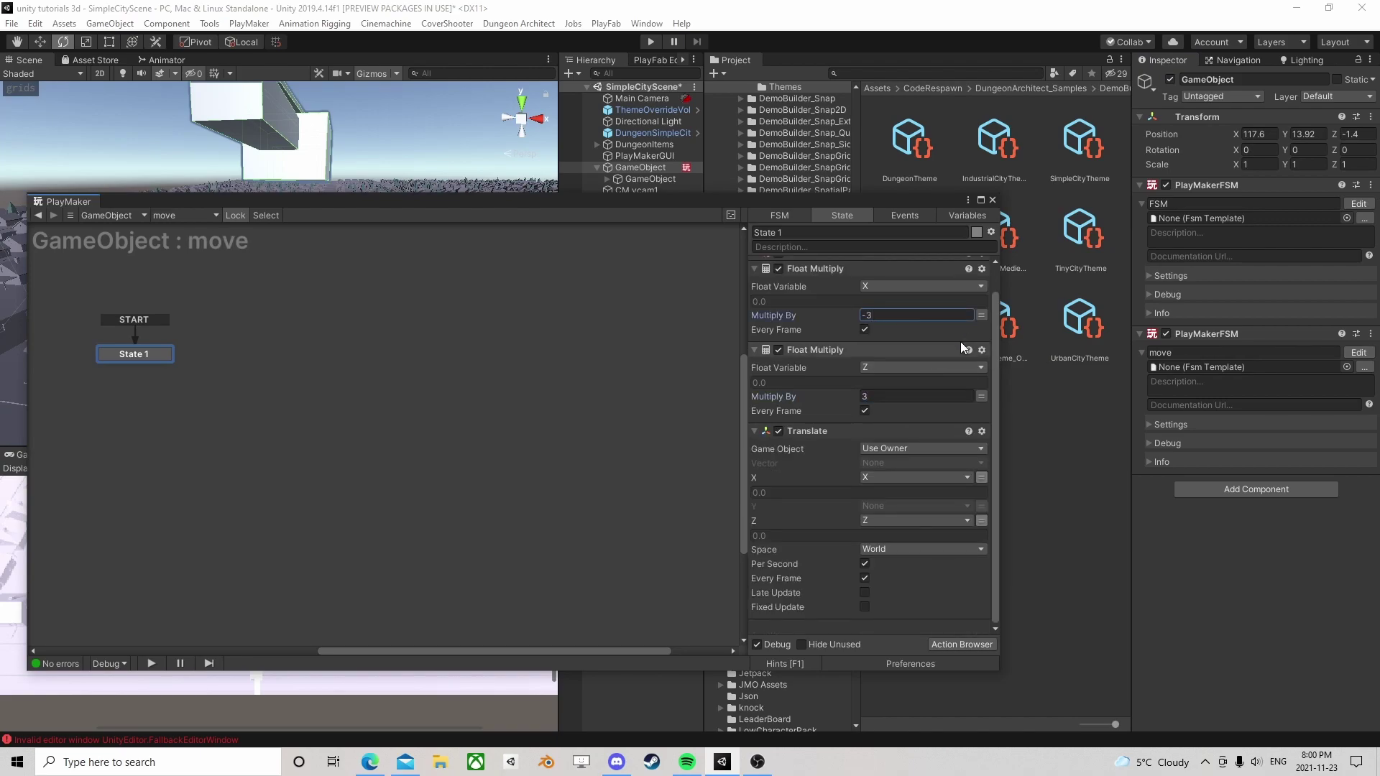
# Play-test the helicopter with the Smooth Time of 1 and multipliers -3 and 3, uncovering it during play, and stop the scene.
pyautogui.moveTo(810, 204); pyautogui.dragTo(842, 452)
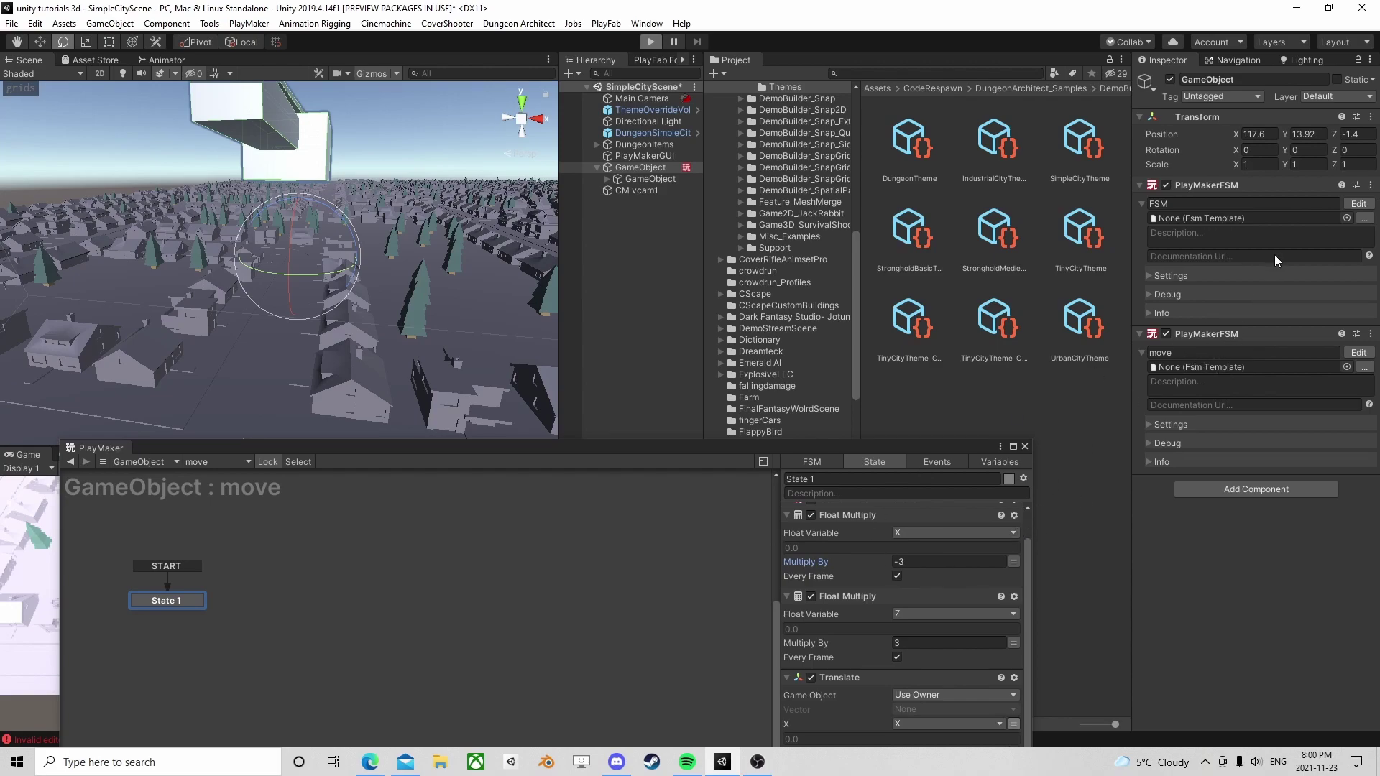
pyautogui.hotkey('ctrl', 'p')
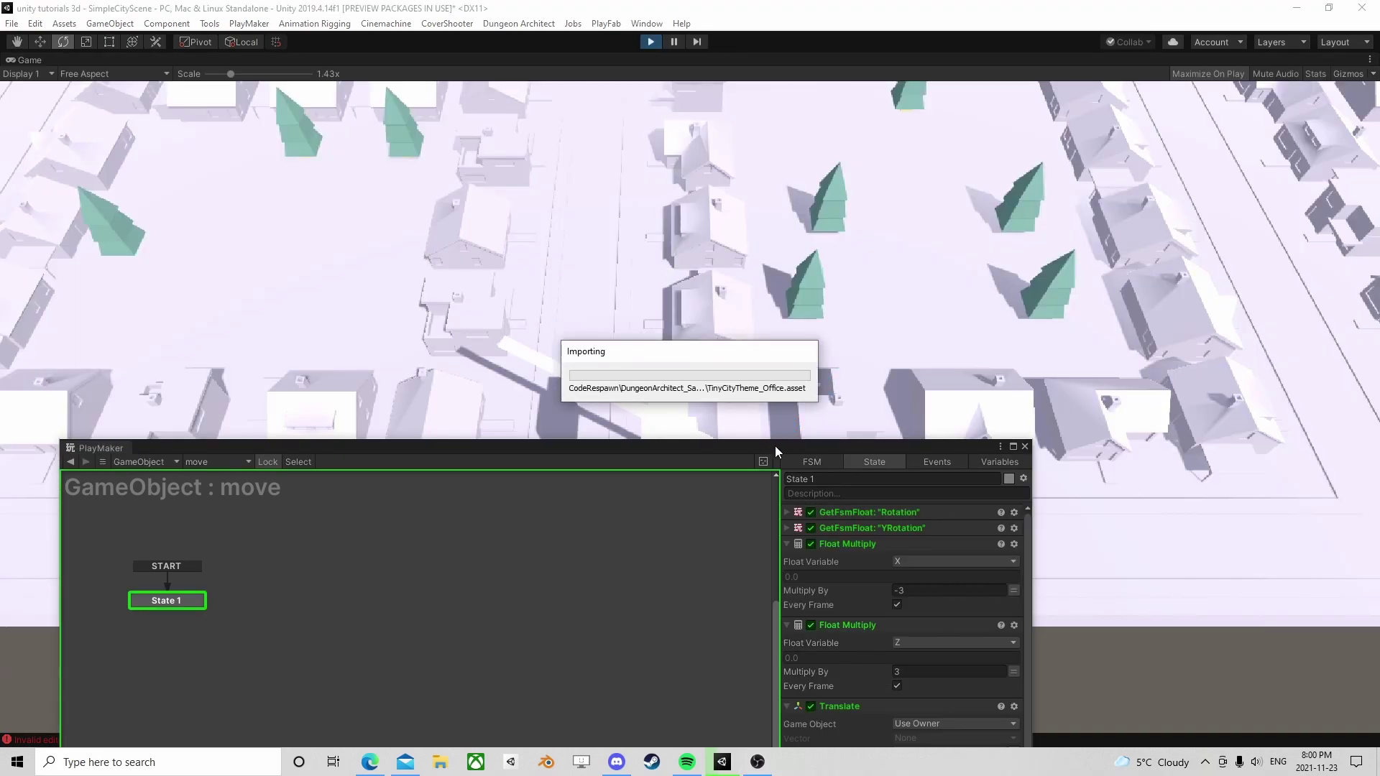
pyautogui.moveTo(779, 450); pyautogui.dragTo(513, 568)
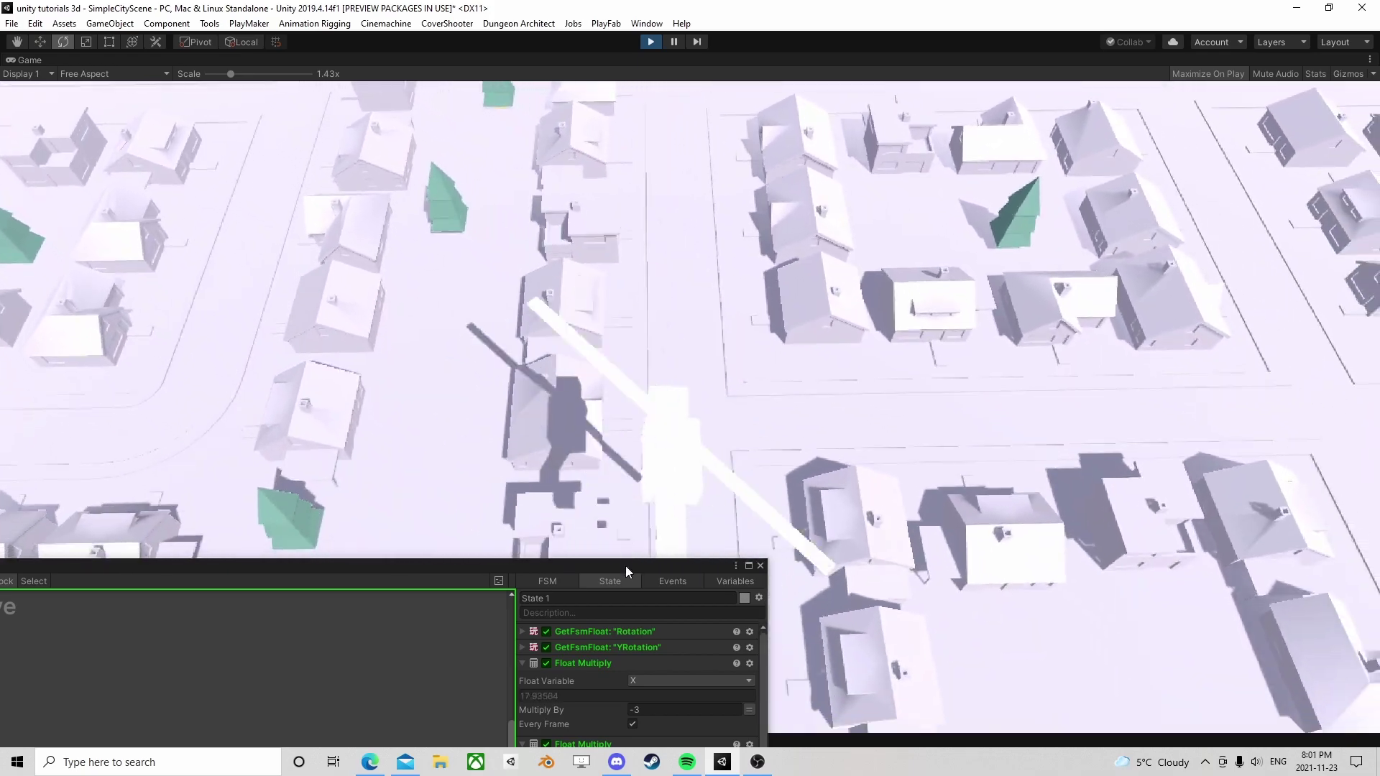
pyautogui.moveTo(625, 566); pyautogui.dragTo(913, 161)
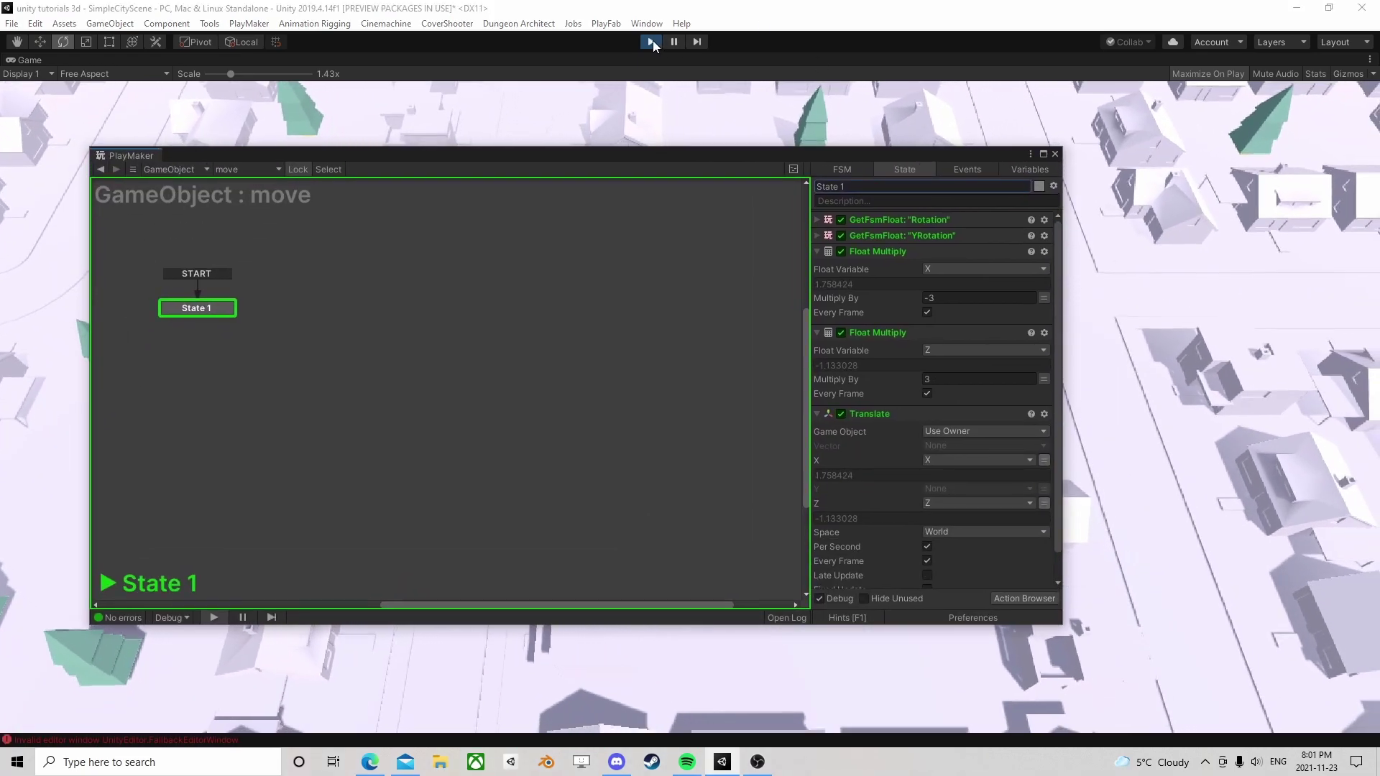
pyautogui.click(651, 41)
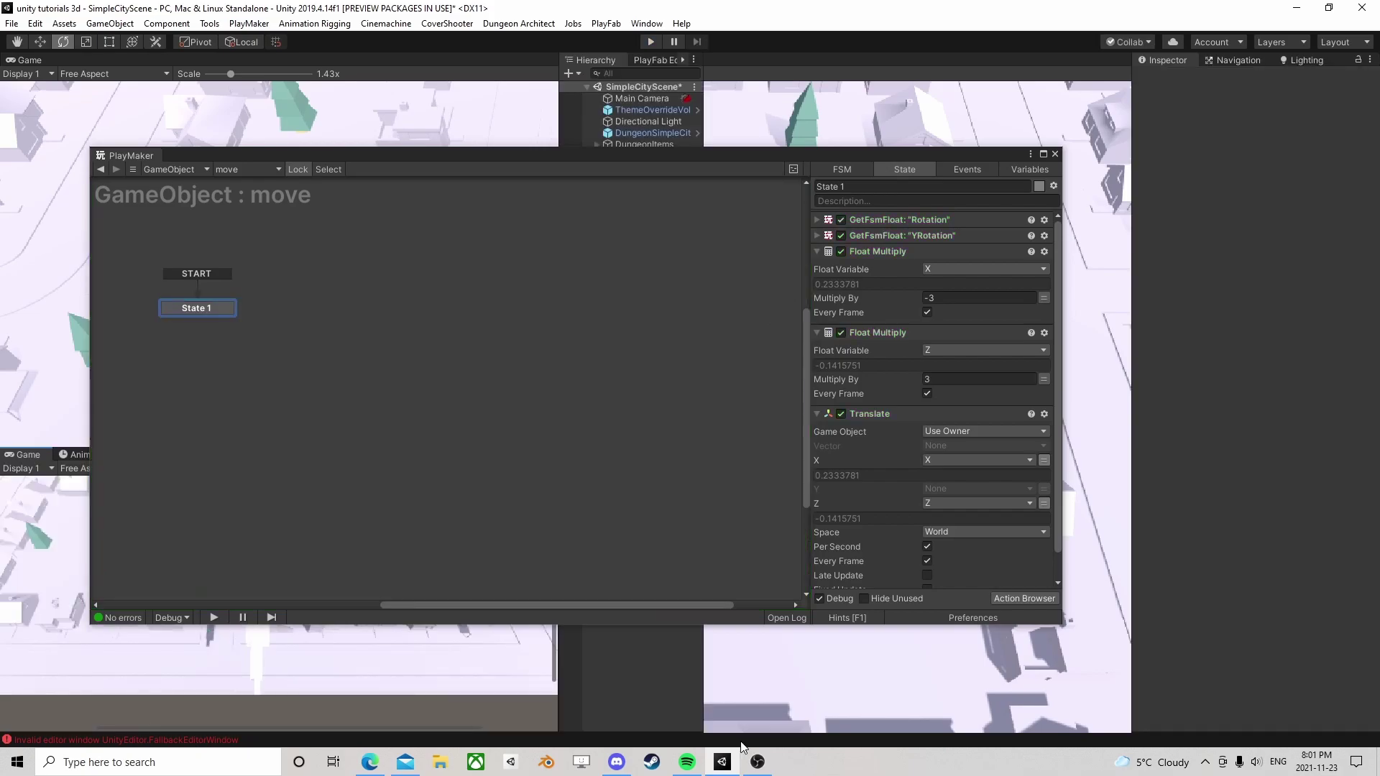